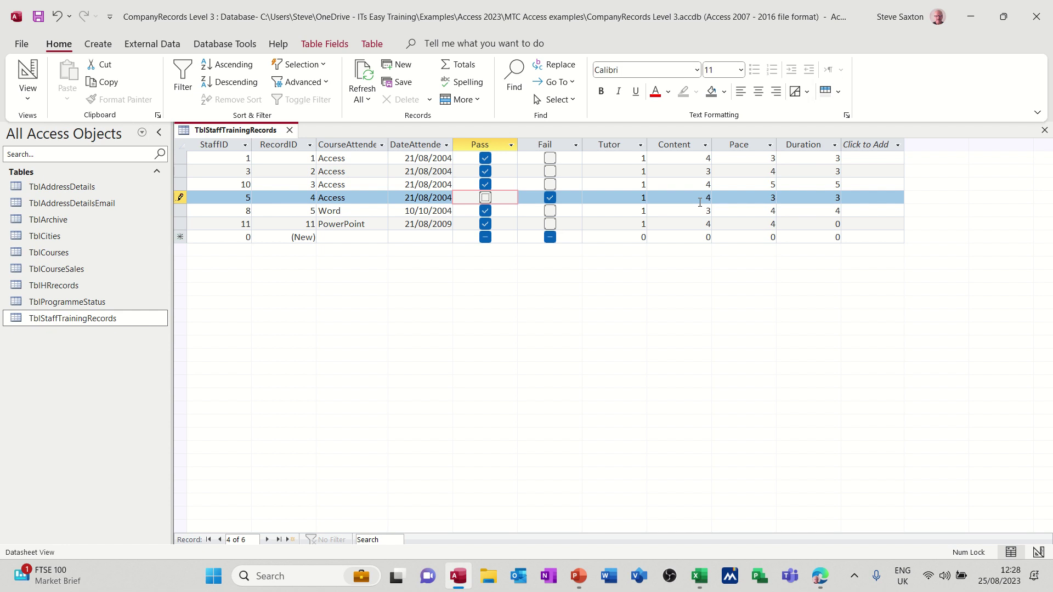
Step: Examine the Content and Tutor ratings in the TblStaffTrainingRecords table and close the table
{"action": "left_click", "coordinate": [689, 170]}
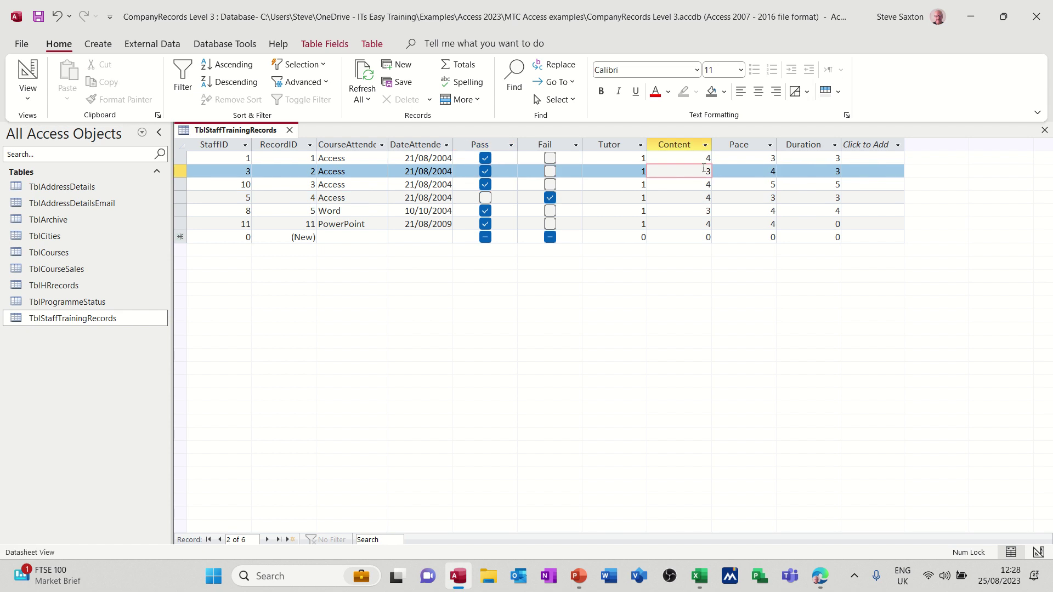
{"action": "left_click", "coordinate": [701, 159]}
{"action": "left_click", "coordinate": [636, 158]}
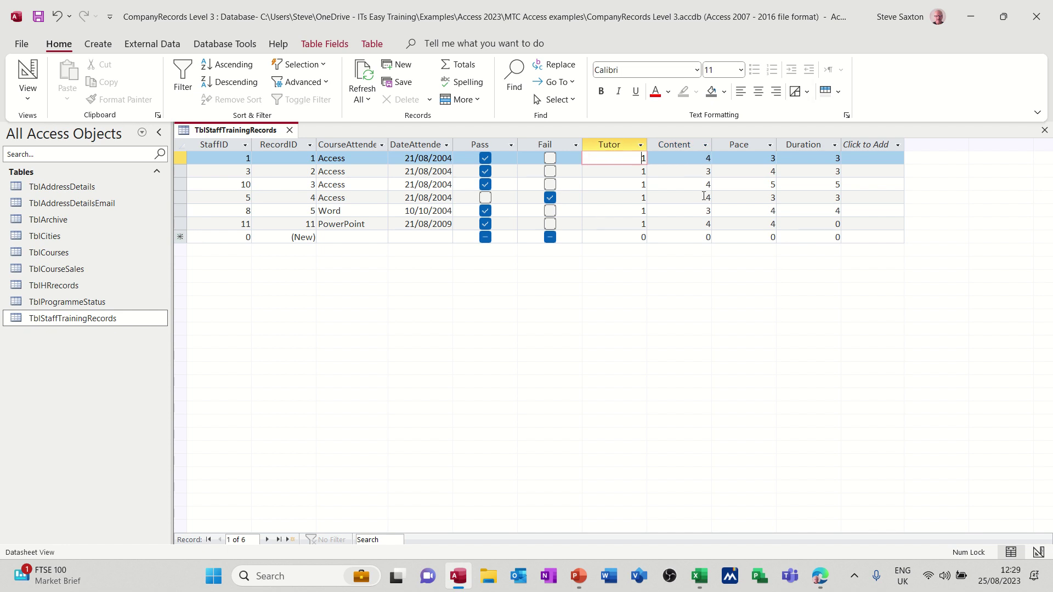
{"action": "left_click", "coordinate": [289, 130]}
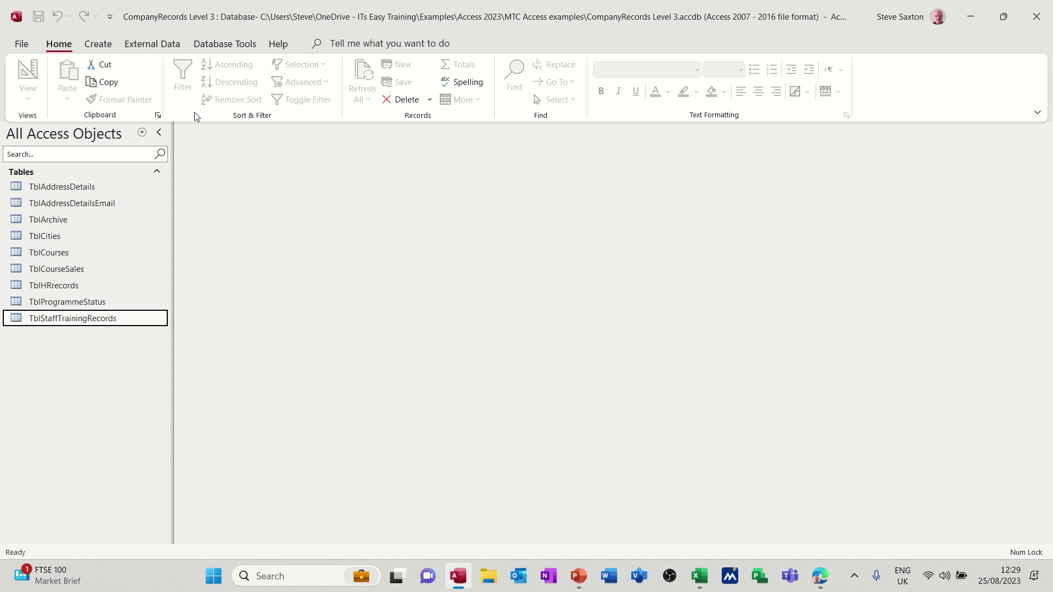
Step: Create a new form in Design view and set its record source to TblStaffTrainingRecords
{"action": "left_click", "coordinate": [100, 44]}
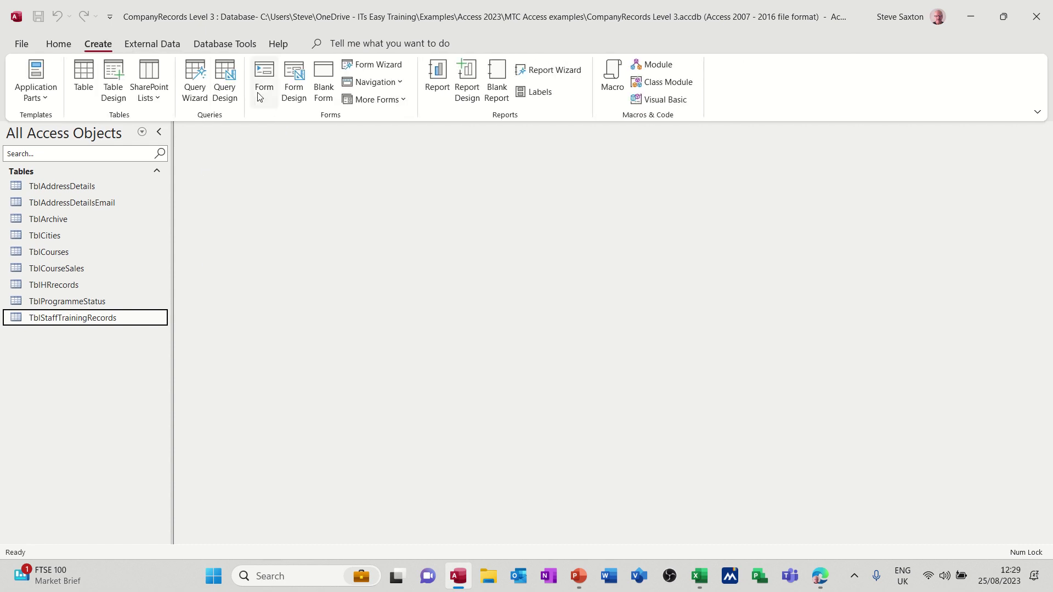
{"action": "left_click", "coordinate": [296, 86]}
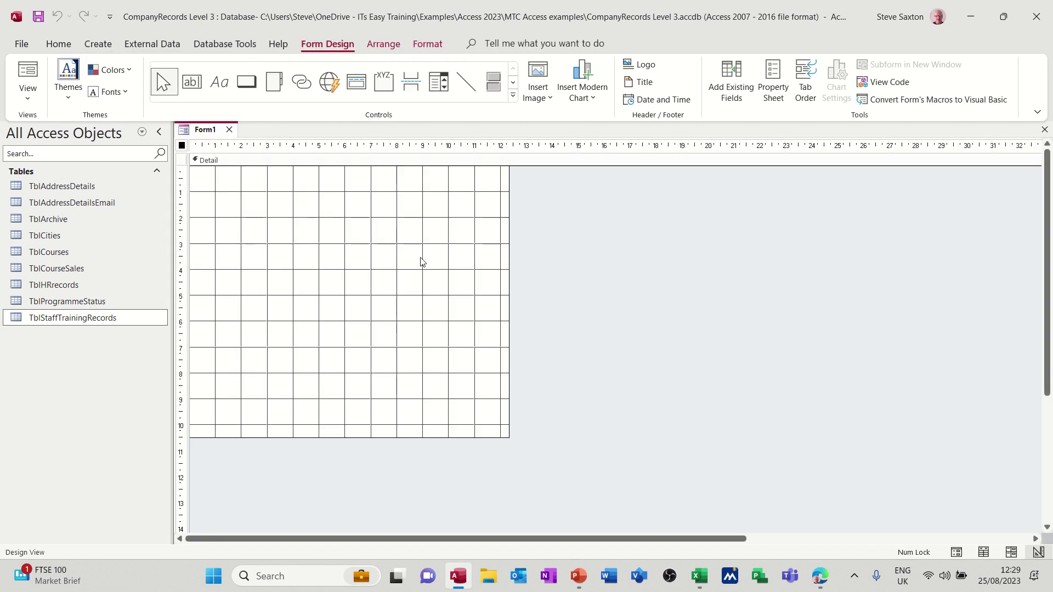
{"action": "left_click", "coordinate": [774, 80]}
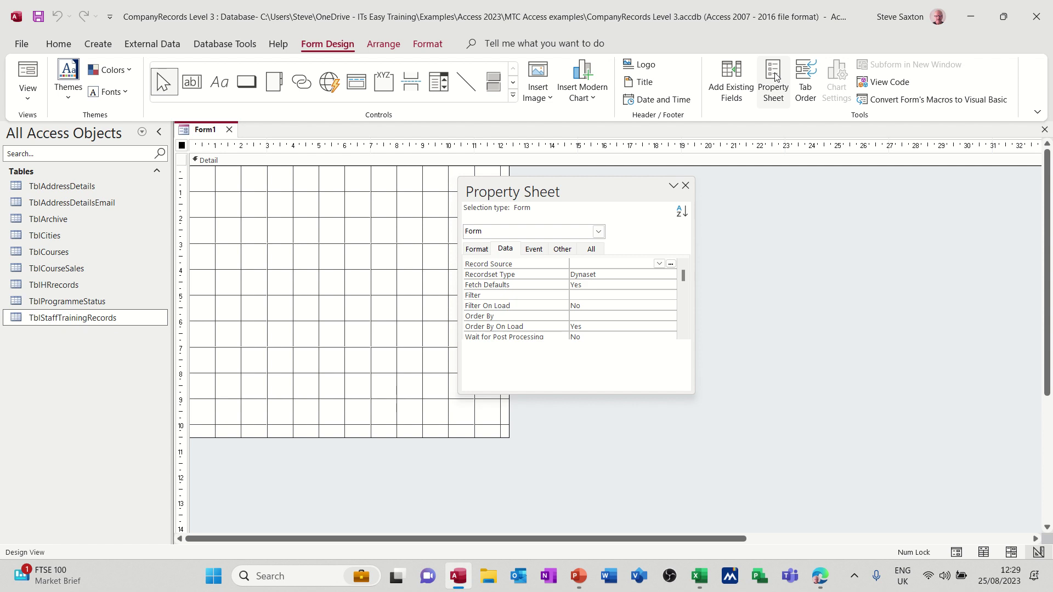
{"action": "left_click_drag", "start_coordinate": [642, 187], "coordinate": [1048, 187]}
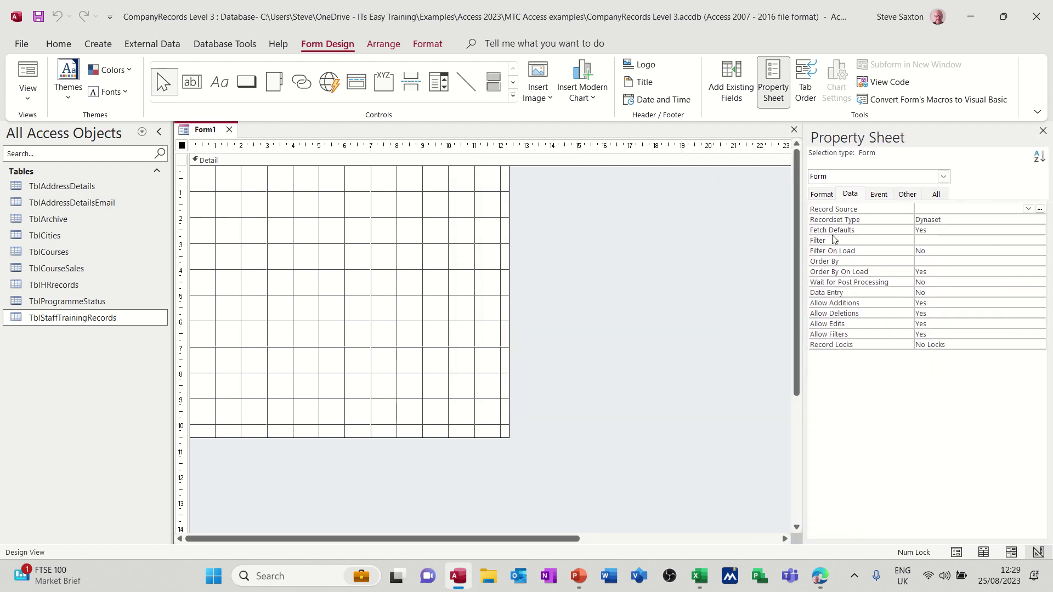
{"action": "left_click", "coordinate": [1028, 209]}
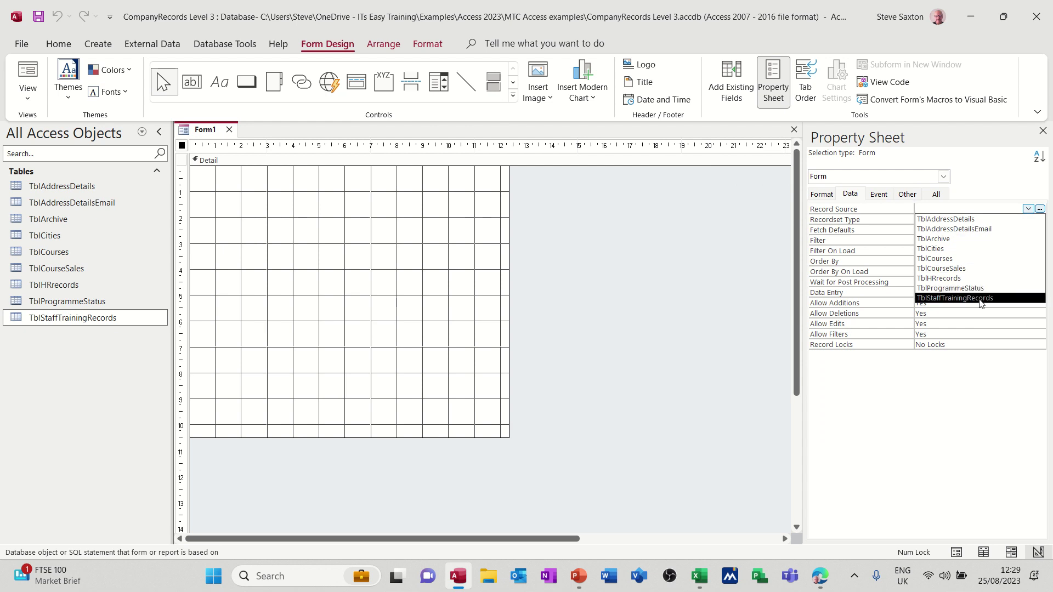
{"action": "left_click", "coordinate": [980, 299]}
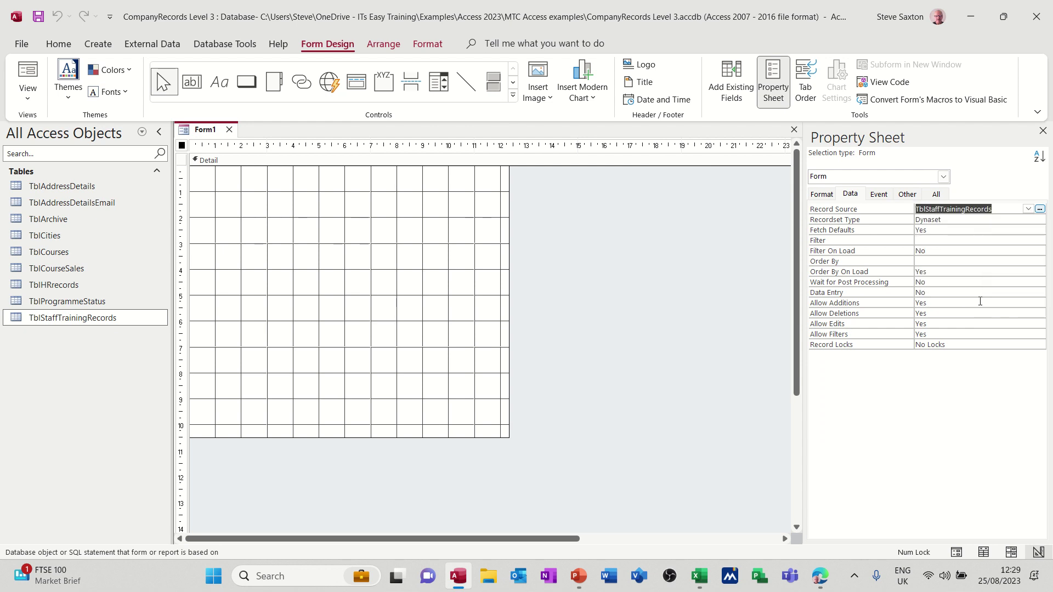
Step: Add the fields StaffID, RecordID, CourseAttended, DateAttended, Pass and Fail near the top of the form's Detail section
{"action": "left_click", "coordinate": [740, 89]}
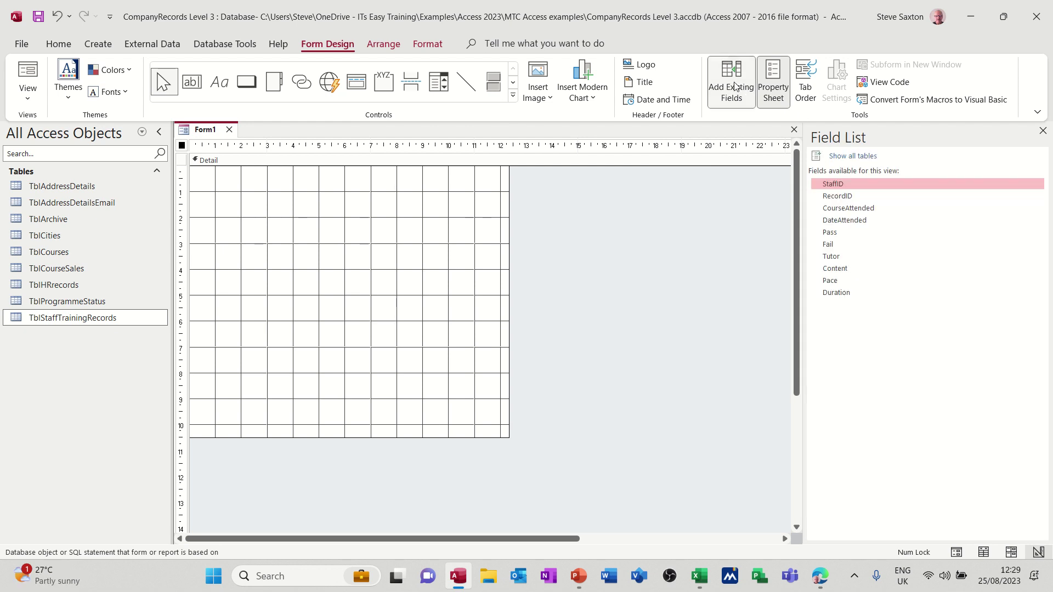
{"action": "left_click", "coordinate": [841, 246], "text": "shift"}
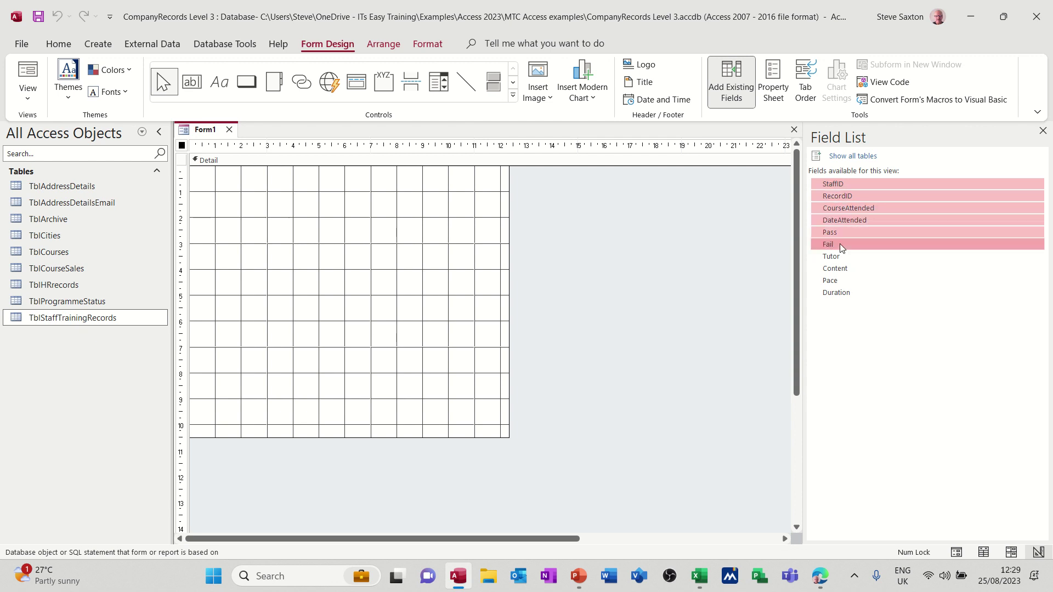
{"action": "left_click_drag", "start_coordinate": [840, 243], "coordinate": [317, 171]}
{"action": "left_click", "coordinate": [335, 282]}
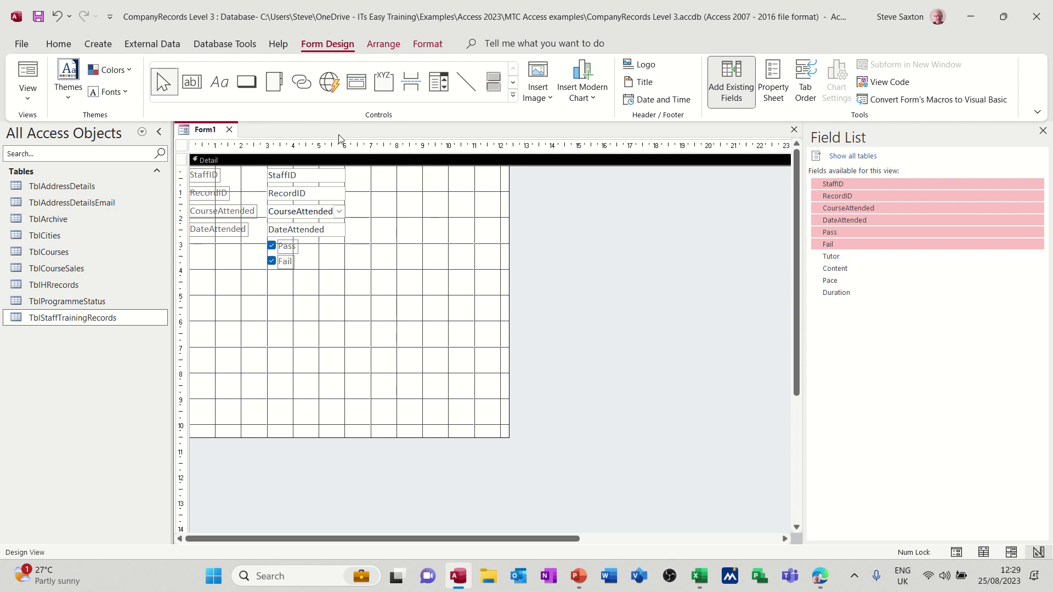
Step: Draw an option group about 3 by 5 cm below the Fail check box, with labels Excellent, Very Good, Good, Poor and Default
{"action": "left_click", "coordinate": [386, 81]}
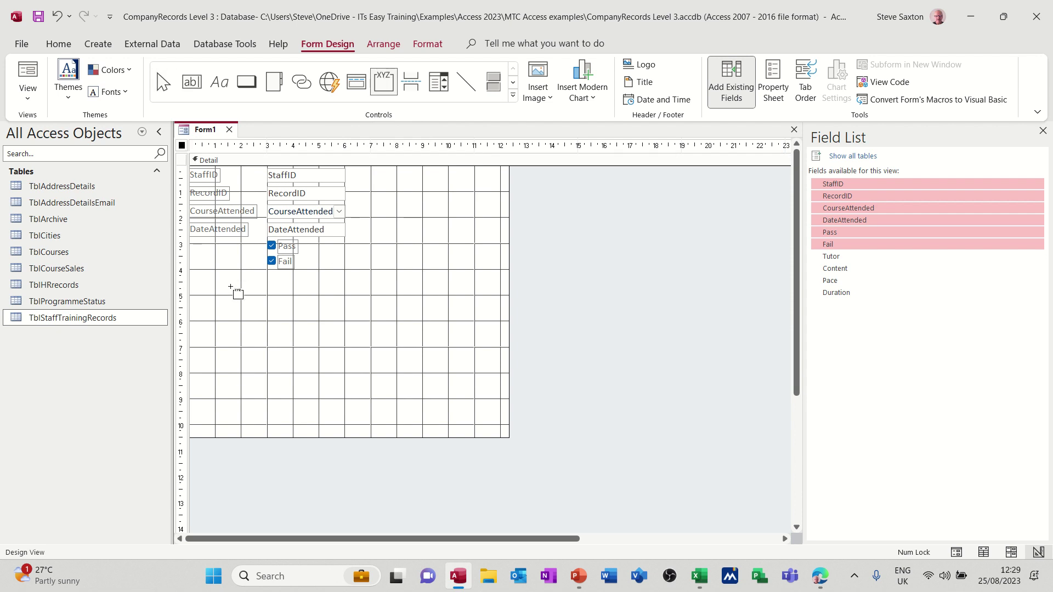
{"action": "left_click_drag", "start_coordinate": [220, 296], "coordinate": [292, 421]}
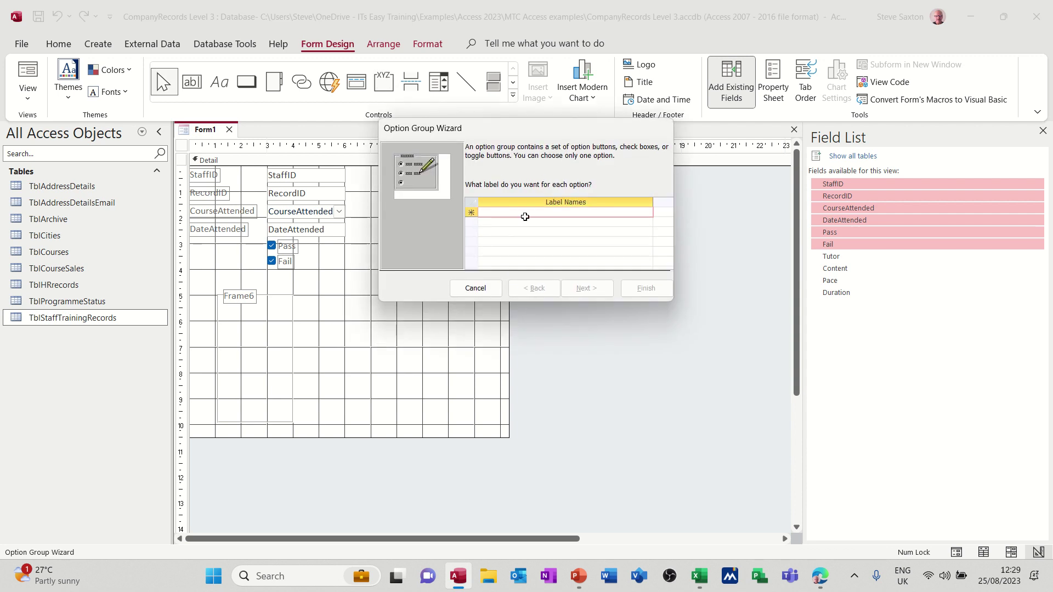
{"action": "type", "text": "Excellent"}
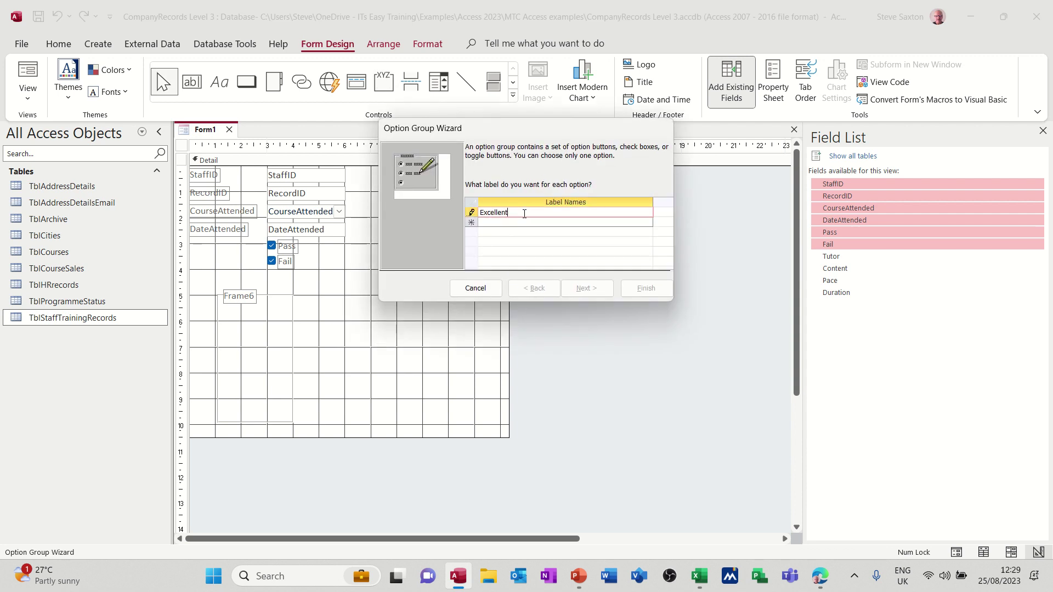
{"action": "key", "text": "Tab"}
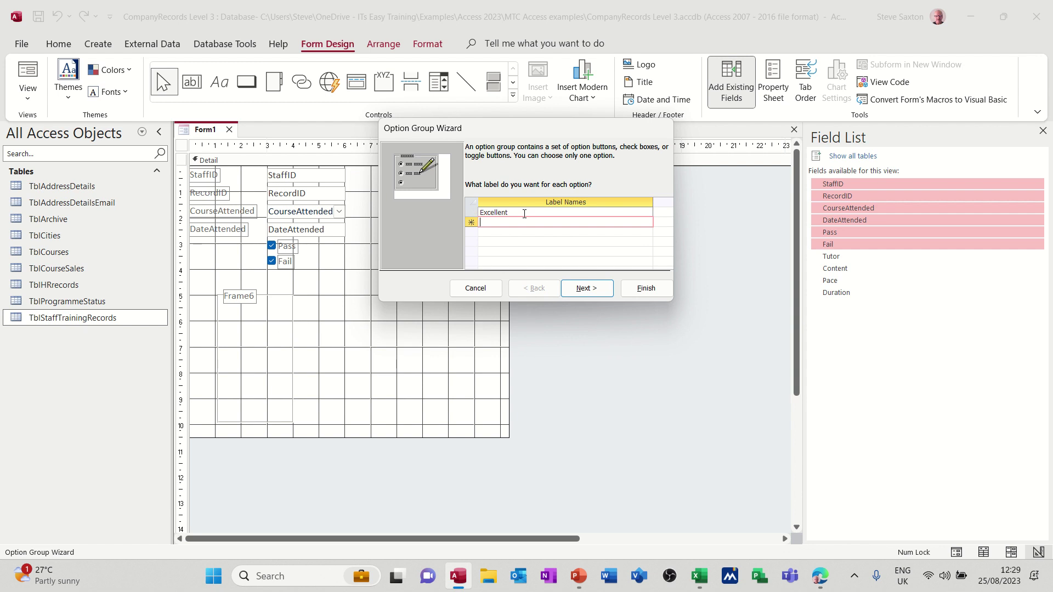
{"action": "type", "text": "Very Good"}
{"action": "key", "text": "Tab"}
{"action": "type", "text": "Go"}
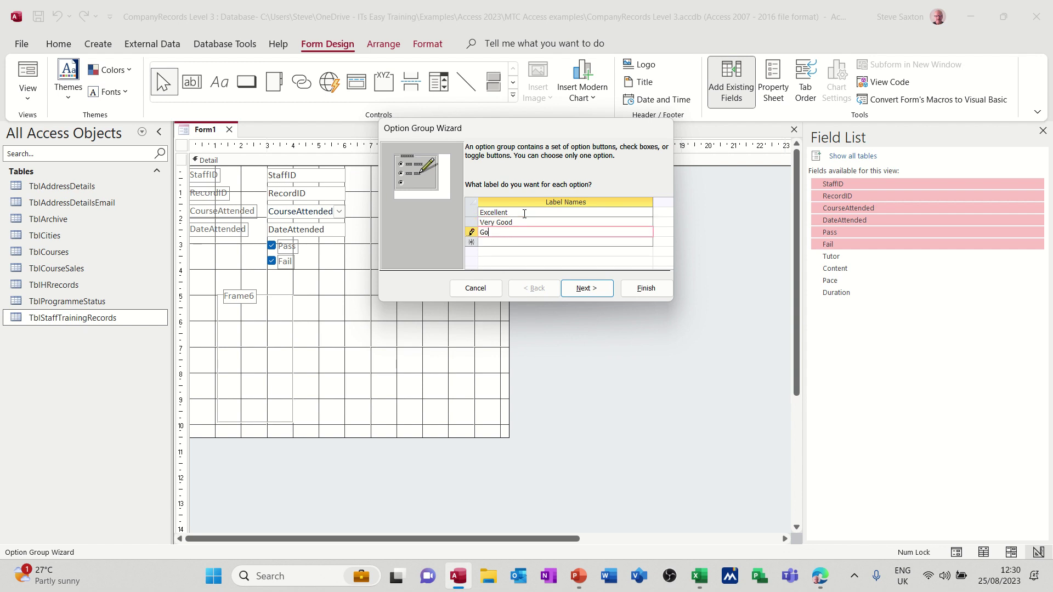
{"action": "key", "text": "Tab"}
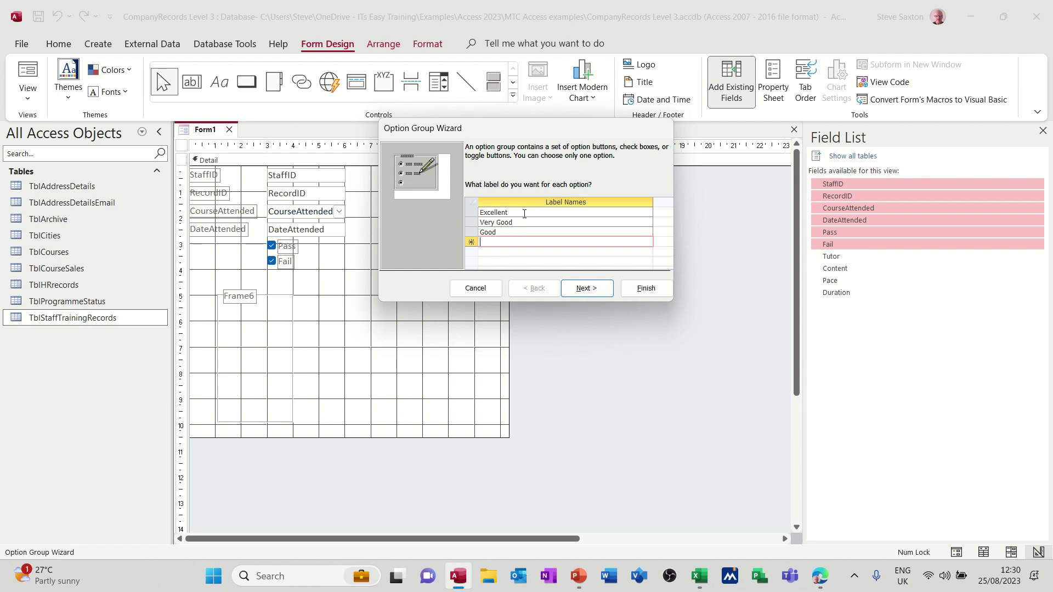
{"action": "type", "text": "Poor"}
{"action": "key", "text": "Tab"}
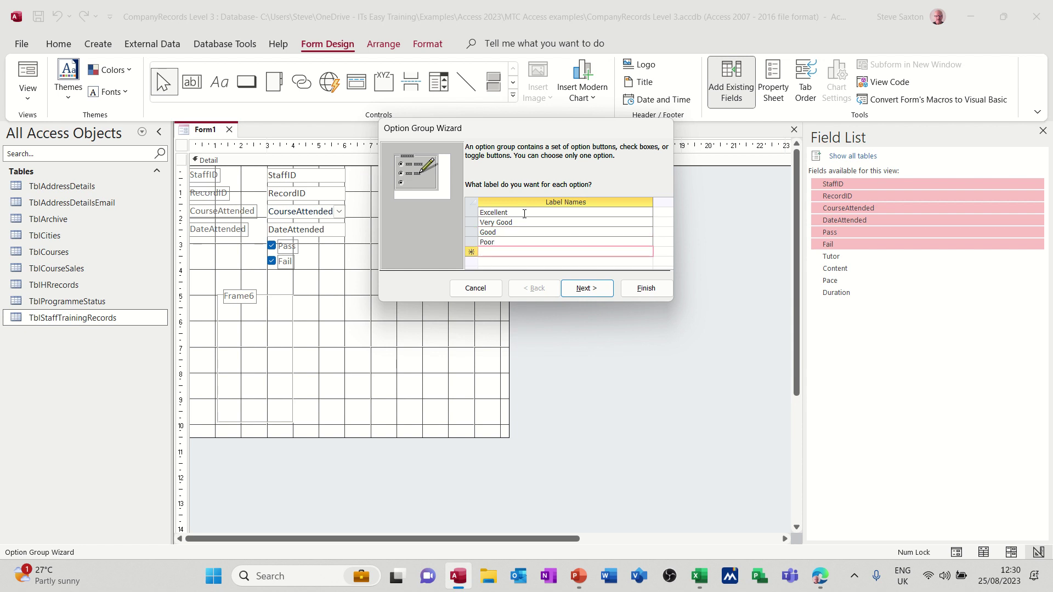
{"action": "type", "text": "Default"}
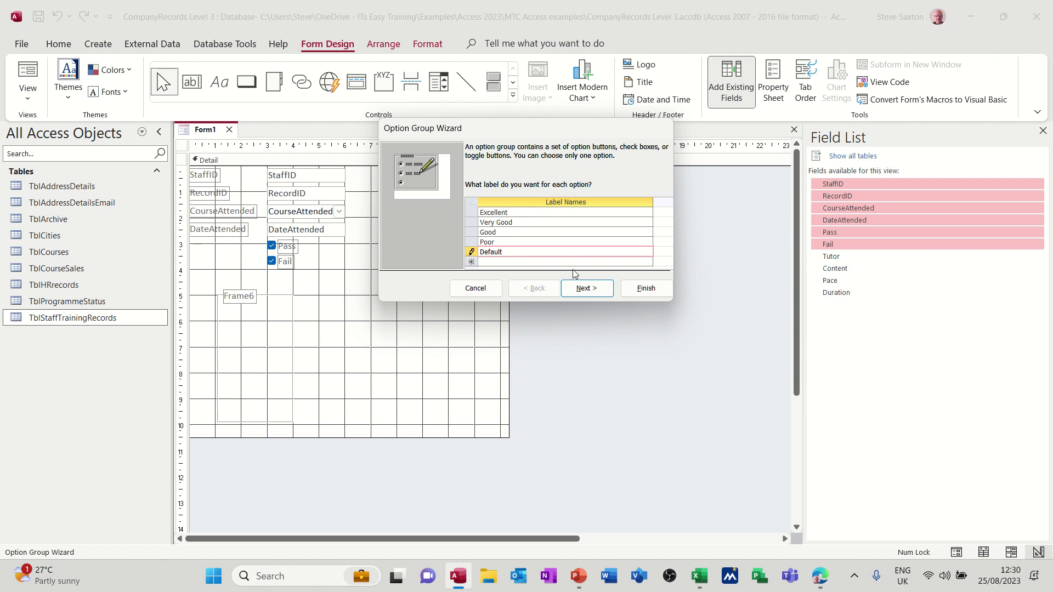
{"action": "left_click", "coordinate": [581, 294]}
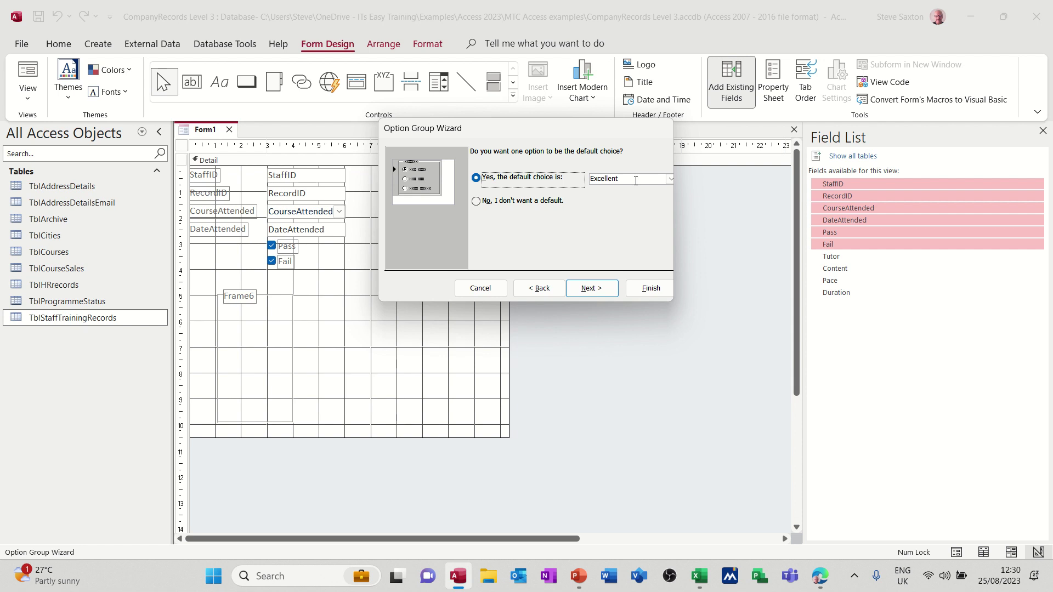
Step: Make the option labelled Default the default choice of the option group
{"action": "left_click", "coordinate": [671, 179]}
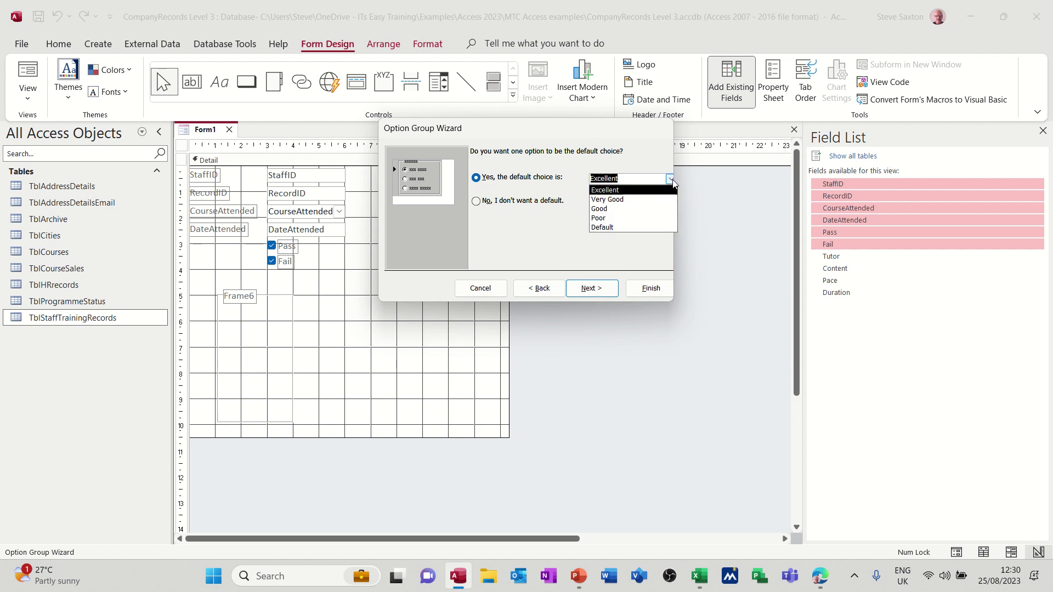
{"action": "left_click", "coordinate": [621, 228]}
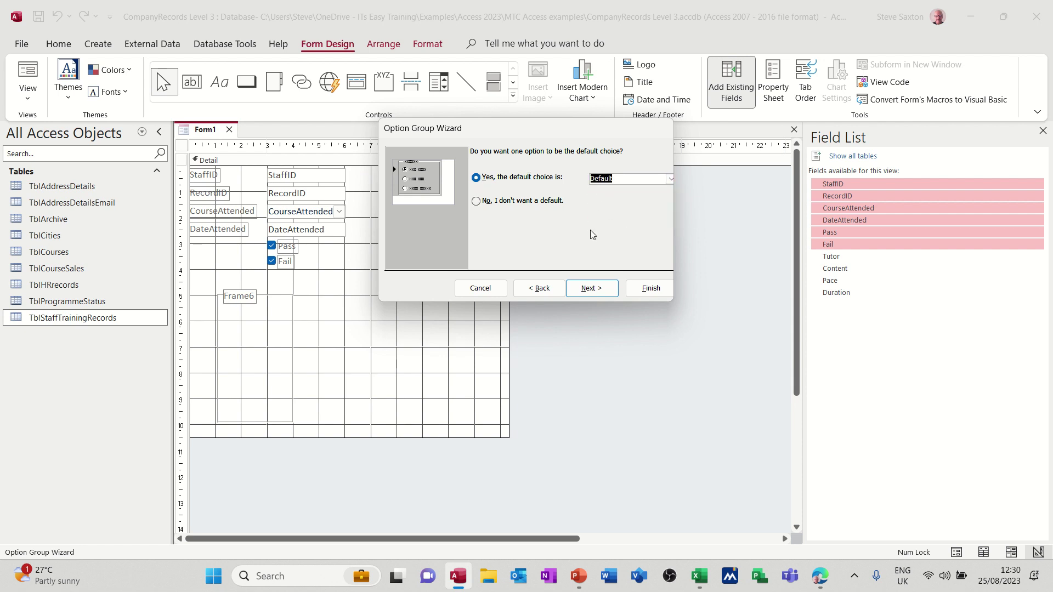
{"action": "left_click", "coordinate": [598, 291]}
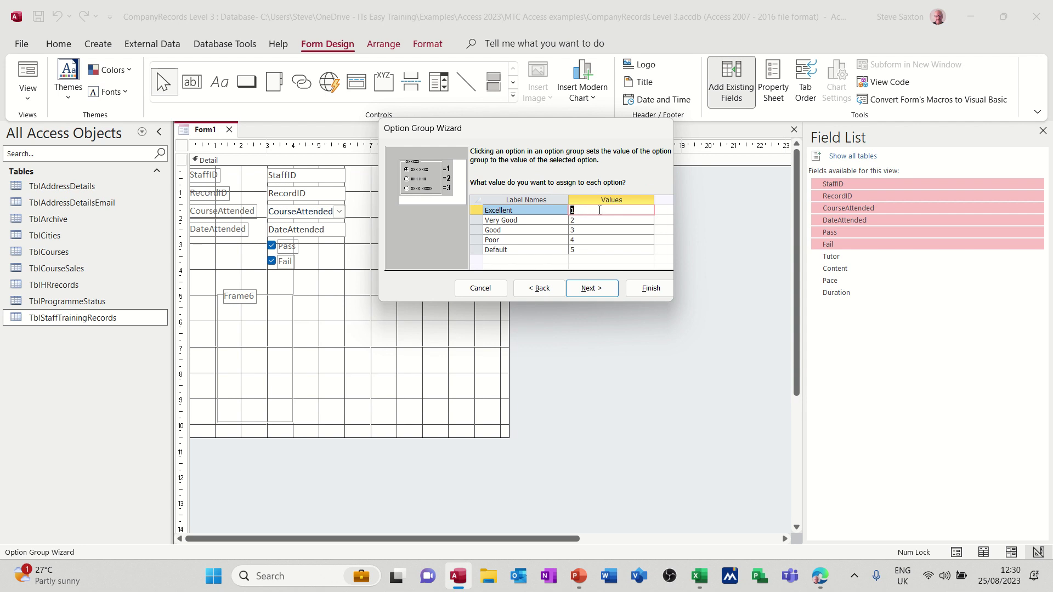
Step: Assign the option values Excellent 4, Very Good 3, Good 2, Poor 1 and Default 0
{"action": "type", "text": "4"}
{"action": "key", "text": "Down"}
{"action": "type", "text": "3"}
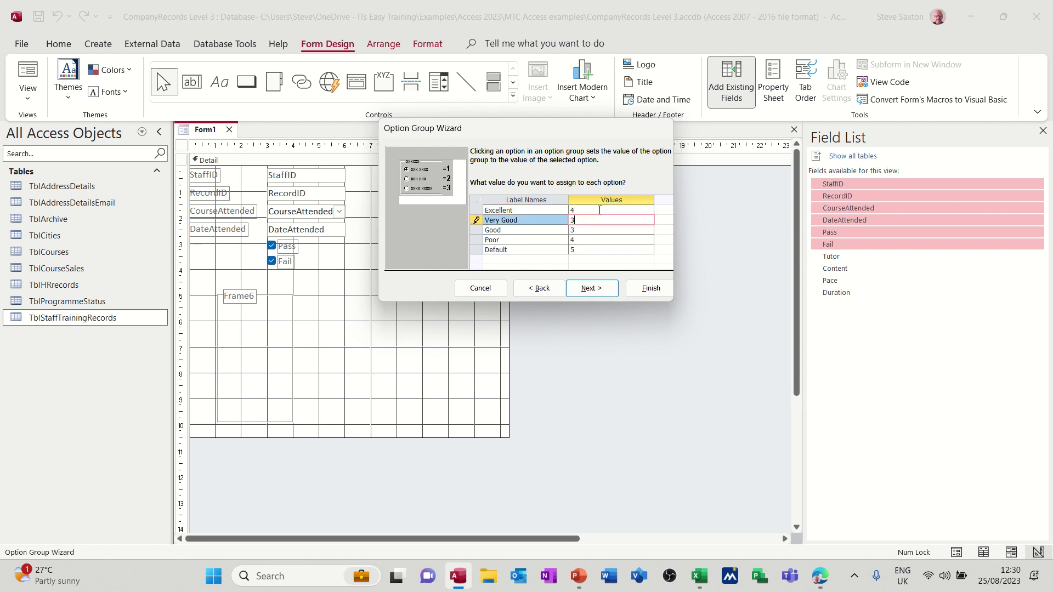
{"action": "key", "text": "Down"}
{"action": "type", "text": "2"}
{"action": "key", "text": "Down"}
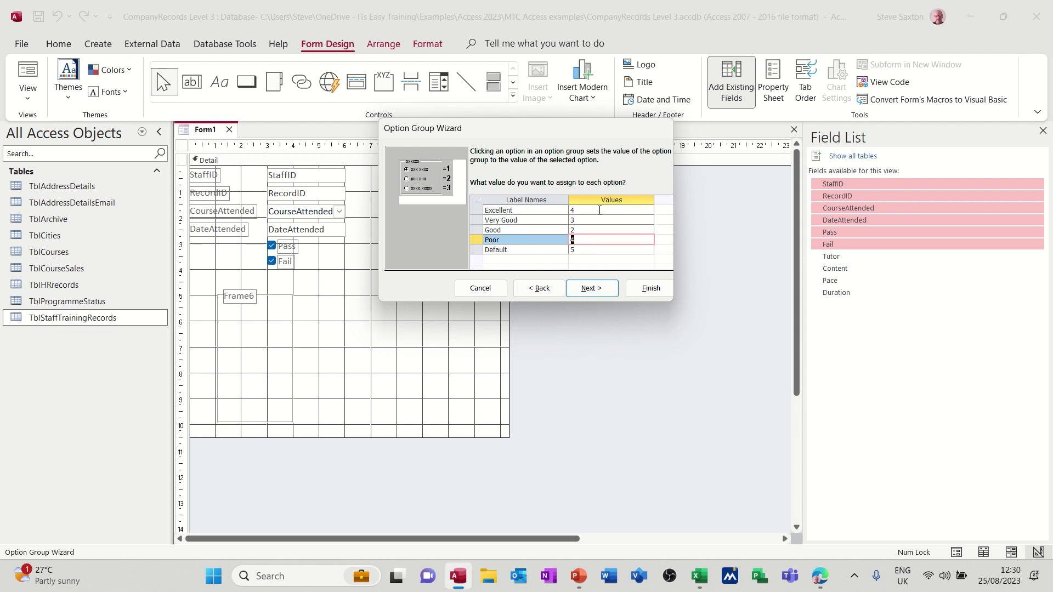
{"action": "type", "text": "1"}
{"action": "key", "text": "Down"}
{"action": "type", "text": "0"}
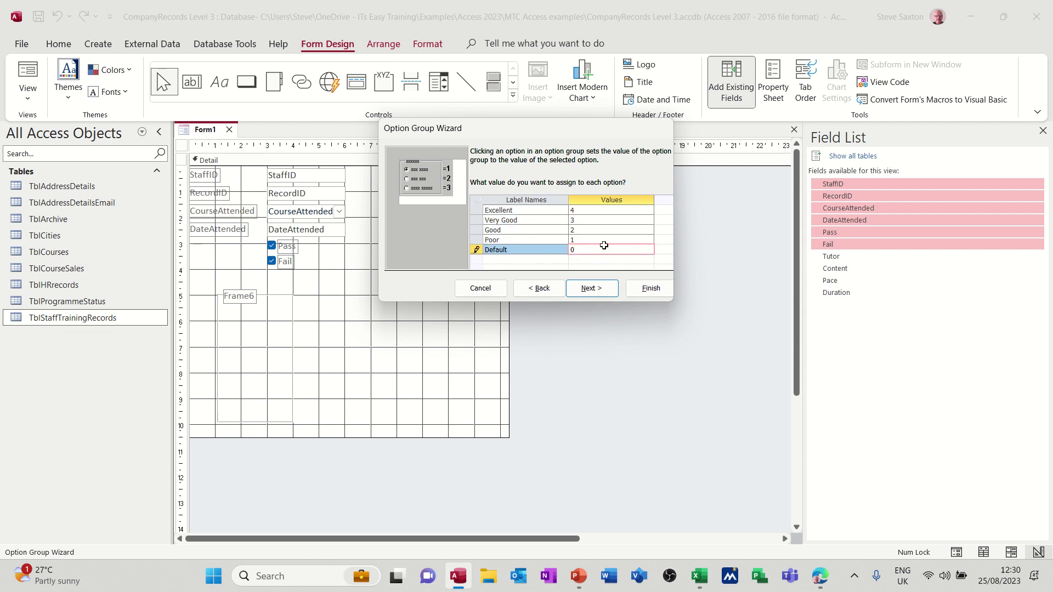
{"action": "left_click", "coordinate": [537, 228]}
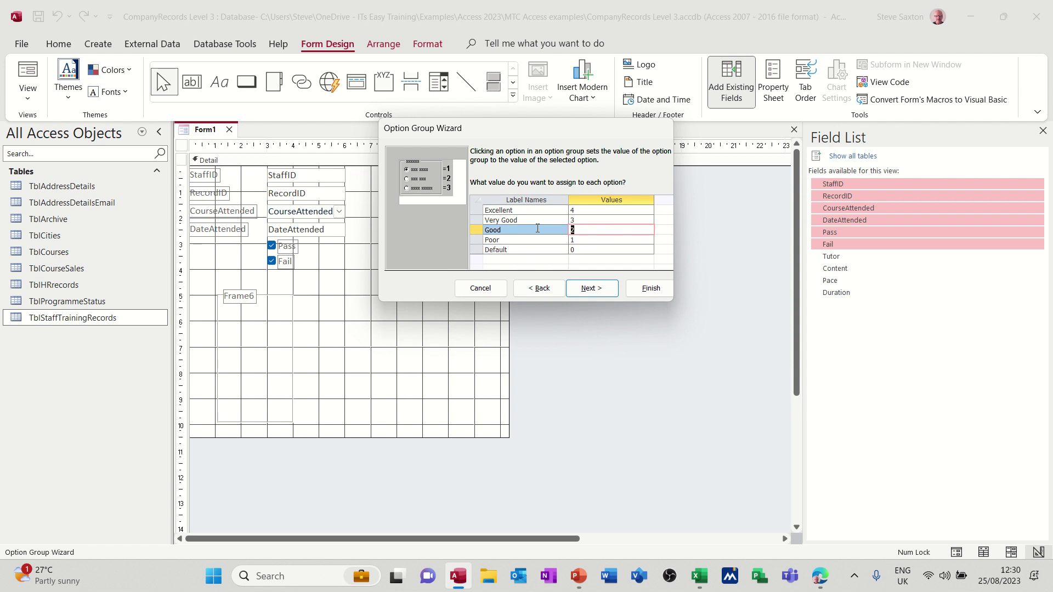
{"action": "left_click", "coordinate": [590, 291]}
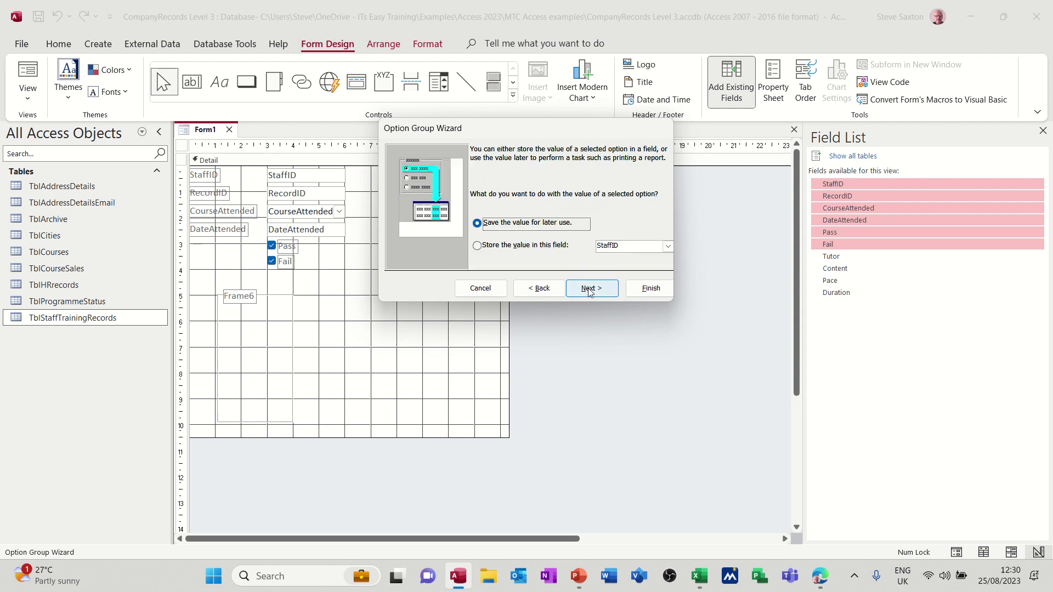
Step: Store the option group's selected value in the Tutor field
{"action": "left_click", "coordinate": [496, 246]}
{"action": "left_click", "coordinate": [668, 246]}
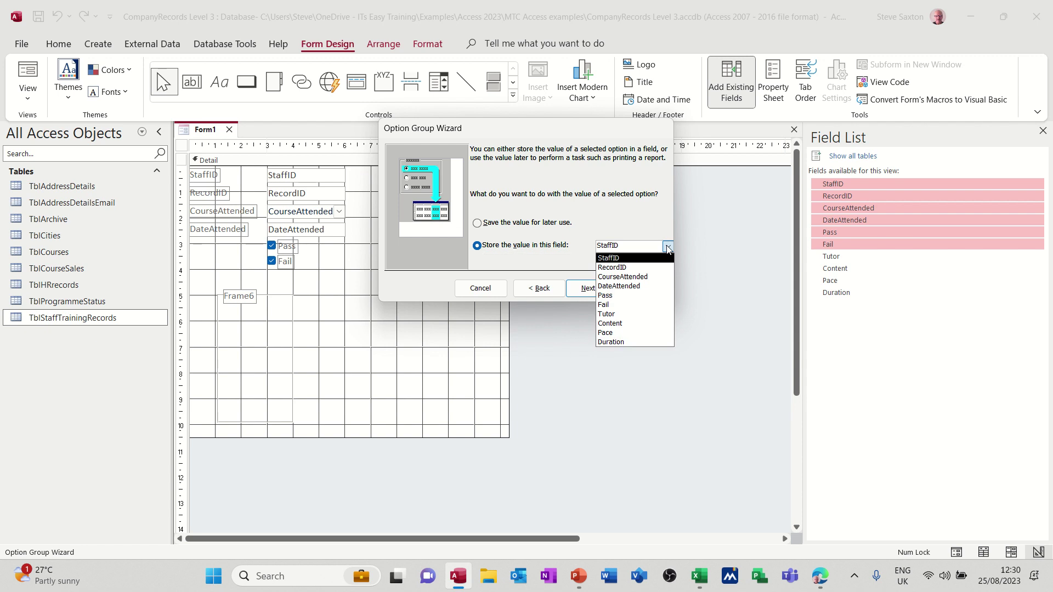
{"action": "left_click", "coordinate": [608, 316]}
{"action": "left_click", "coordinate": [590, 288]}
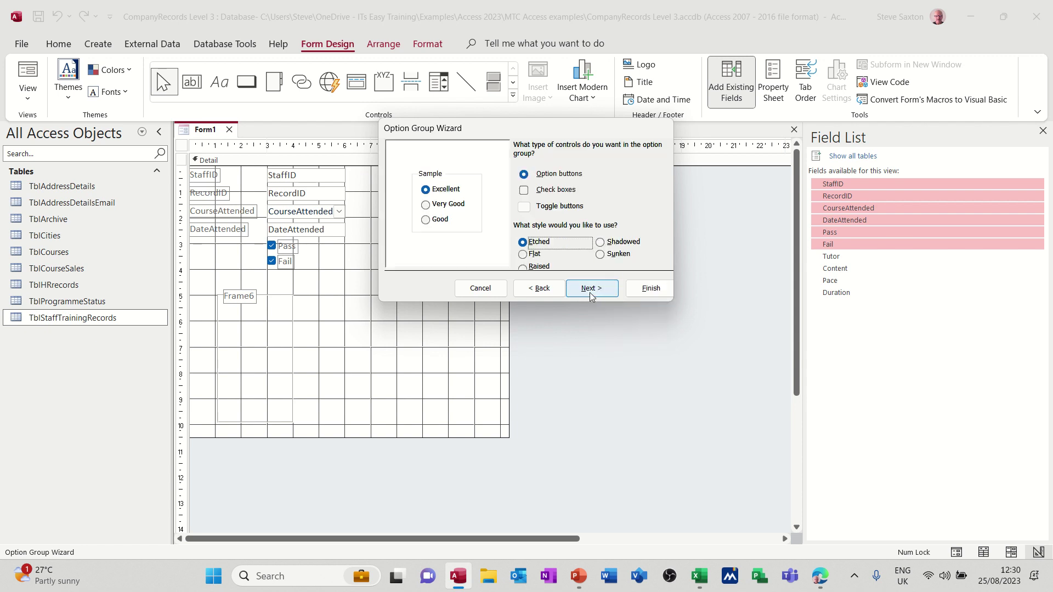
Step: Compare the control types and frame styles, and choose toggle buttons with the Etched style for the option group
{"action": "left_click", "coordinate": [524, 190]}
{"action": "left_click", "coordinate": [544, 207]}
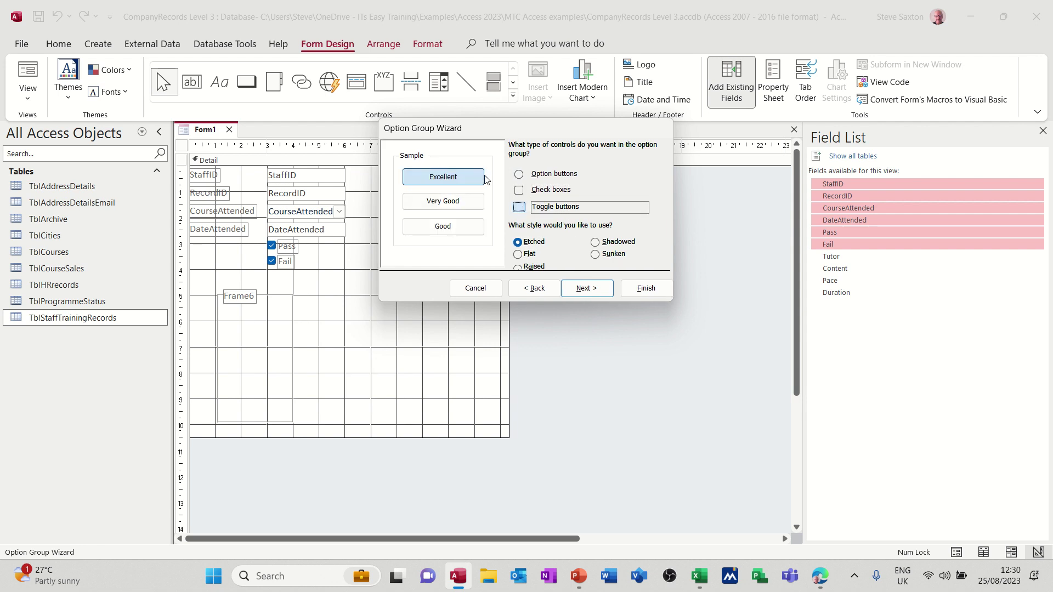
{"action": "left_click", "coordinate": [600, 244]}
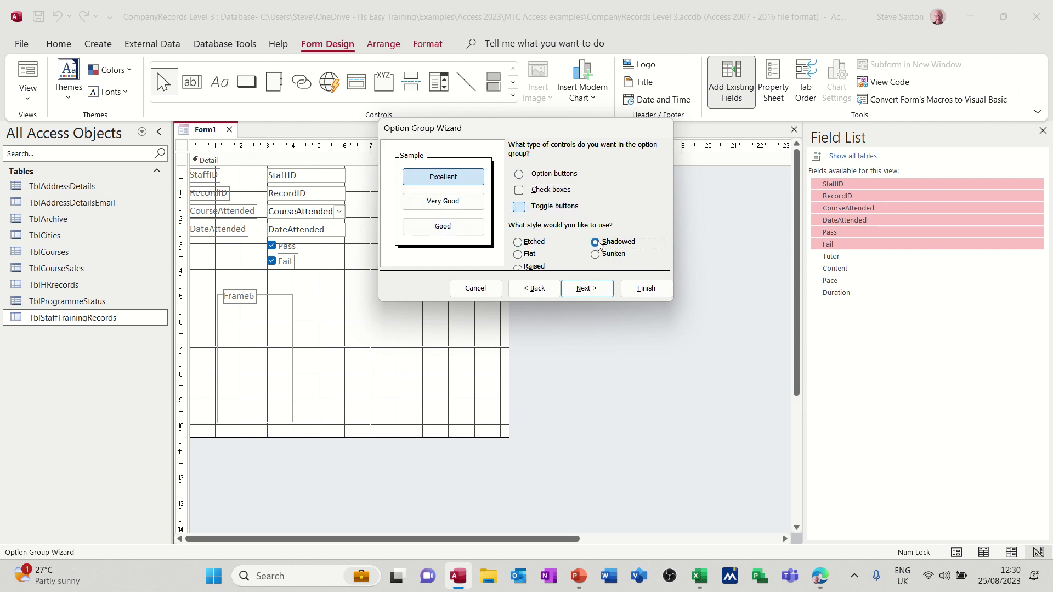
{"action": "left_click", "coordinate": [599, 255]}
{"action": "left_click", "coordinate": [523, 255]}
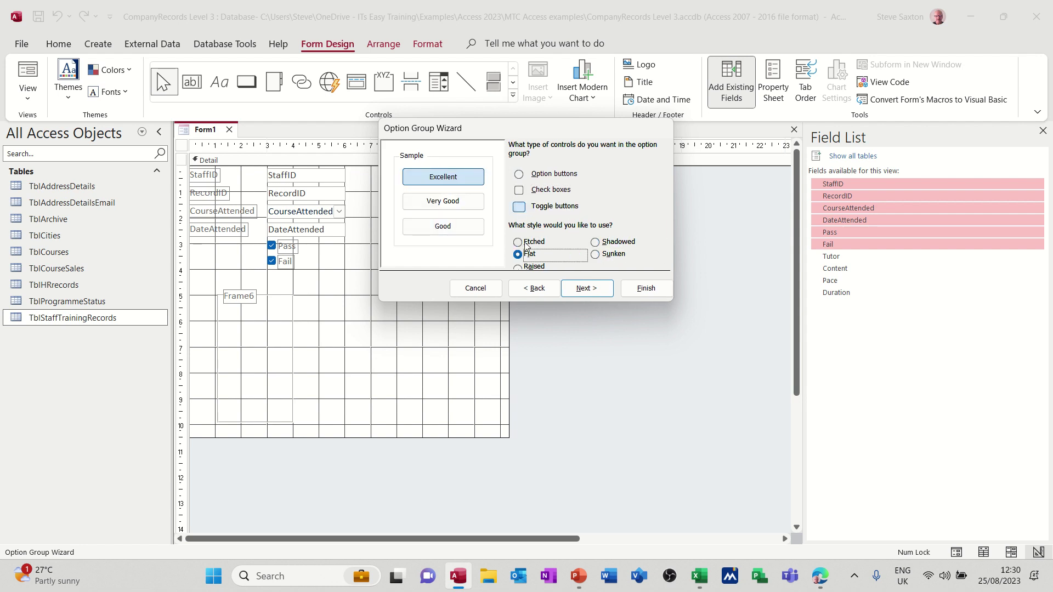
{"action": "left_click", "coordinate": [525, 243]}
{"action": "left_click", "coordinate": [553, 208]}
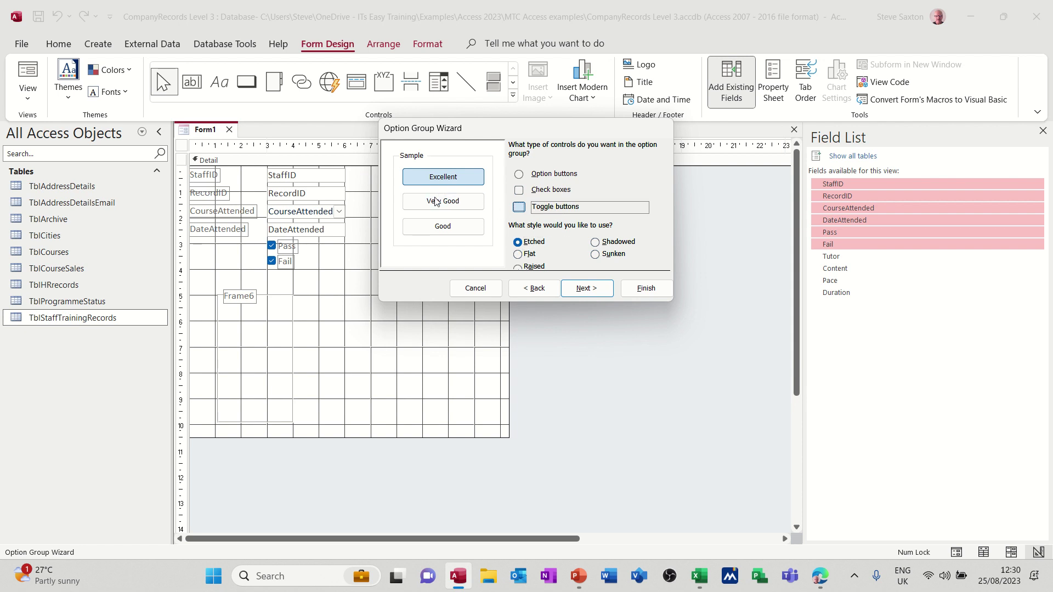
Step: Caption the option group Tutor and complete the wizard to create it on the form
{"action": "left_click", "coordinate": [587, 289]}
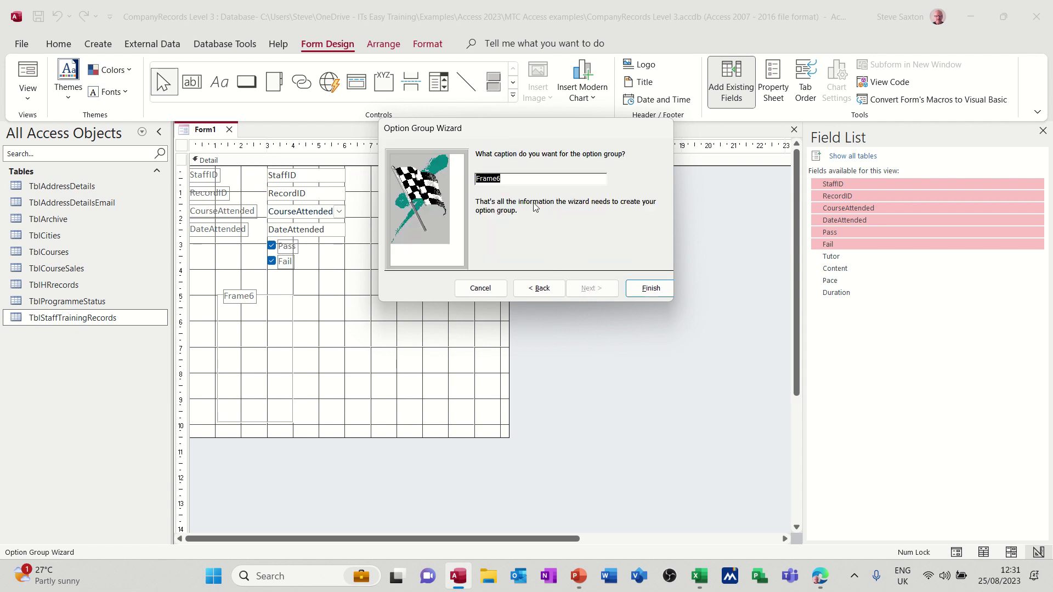
{"action": "type", "text": "Tutor"}
{"action": "left_click", "coordinate": [654, 287]}
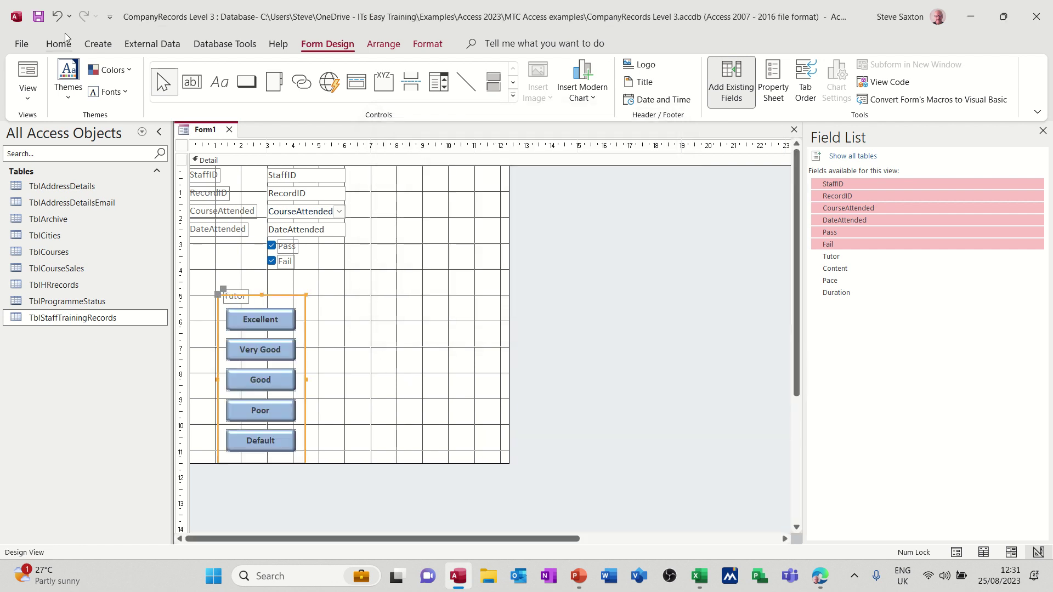
Step: Save the form as FrmOptions
{"action": "left_click", "coordinate": [39, 19]}
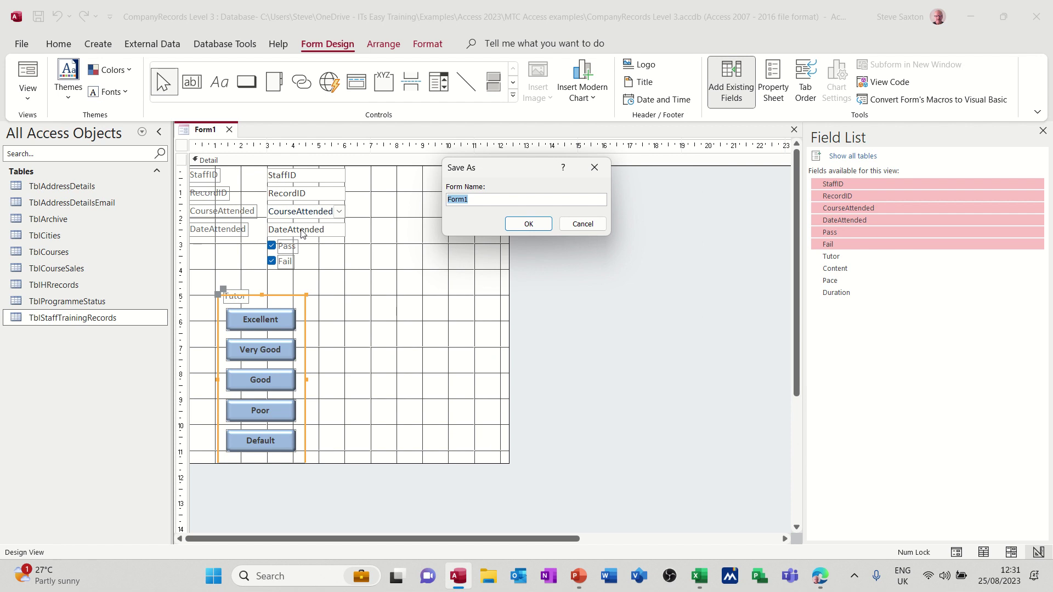
{"action": "type", "text": "F"}
{"action": "left_click", "coordinate": [528, 223]}
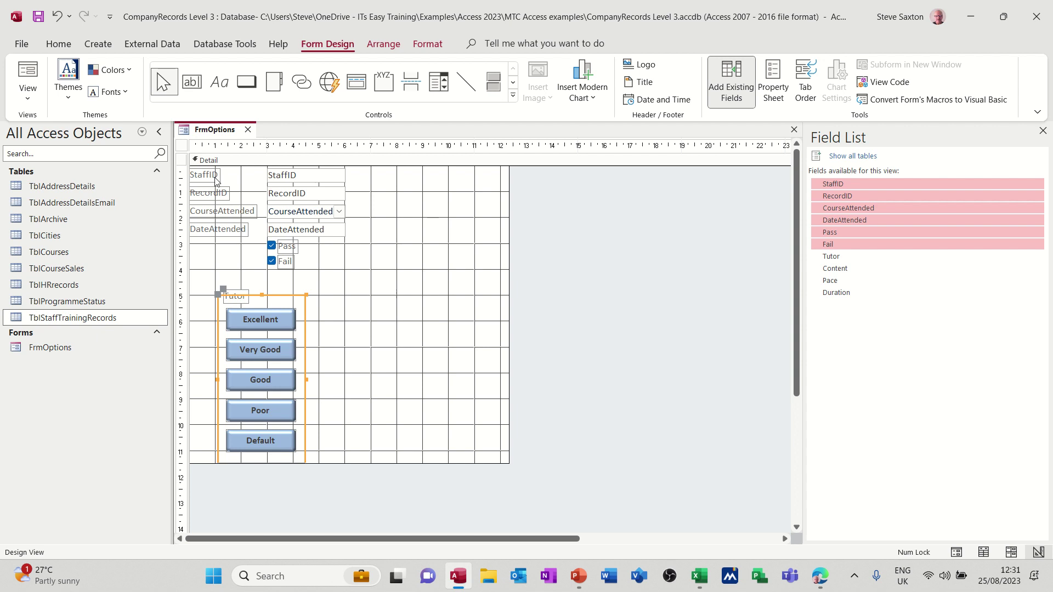
Step: View FrmOptions in Form view and check the stored Tutor values in TblStaffTrainingRecords
{"action": "left_click", "coordinate": [27, 71]}
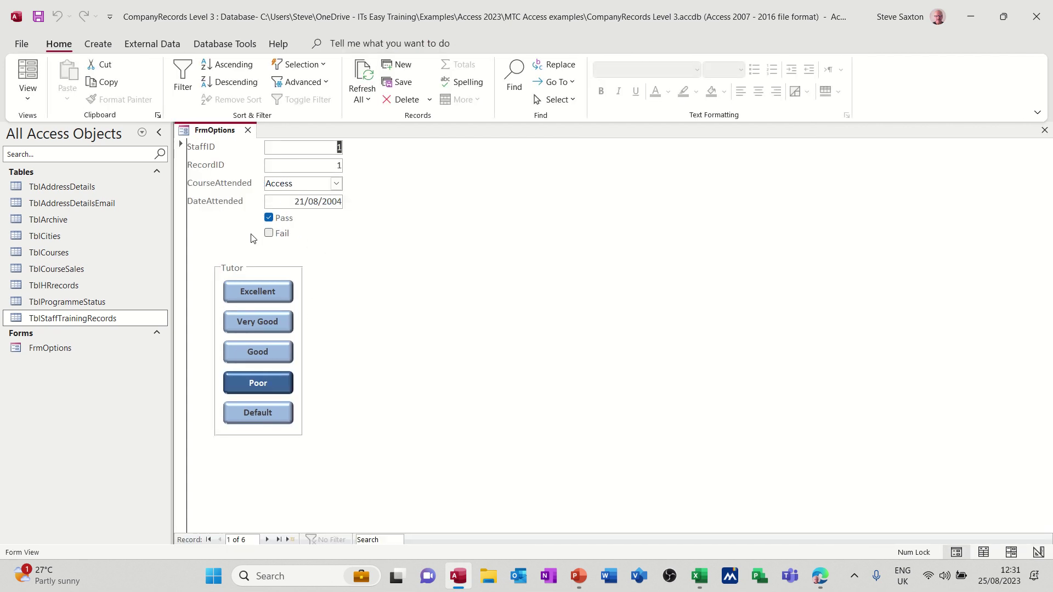
{"action": "double_click", "coordinate": [95, 322]}
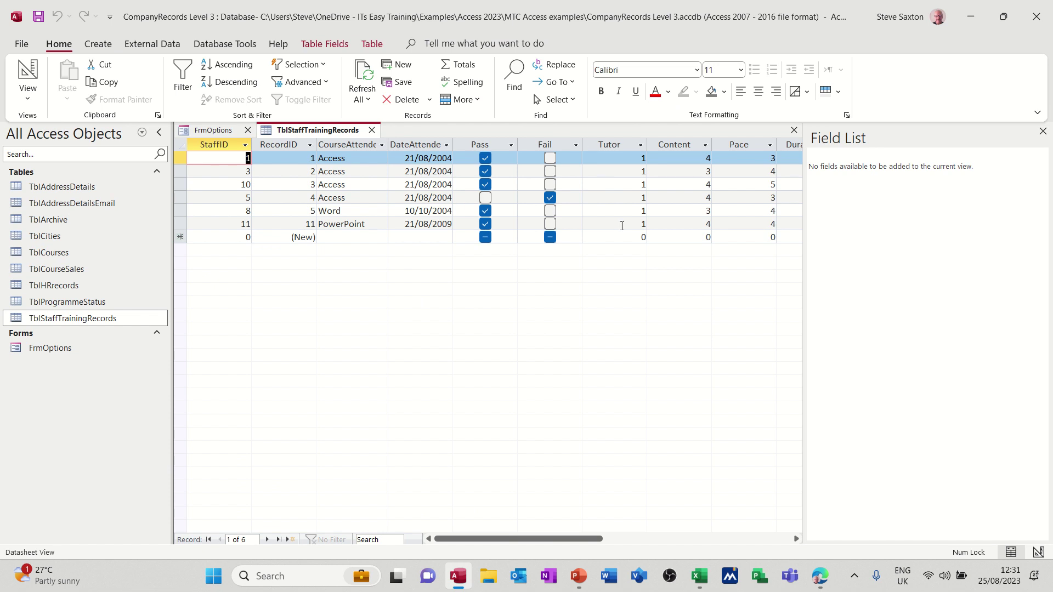
{"action": "left_click", "coordinate": [373, 130]}
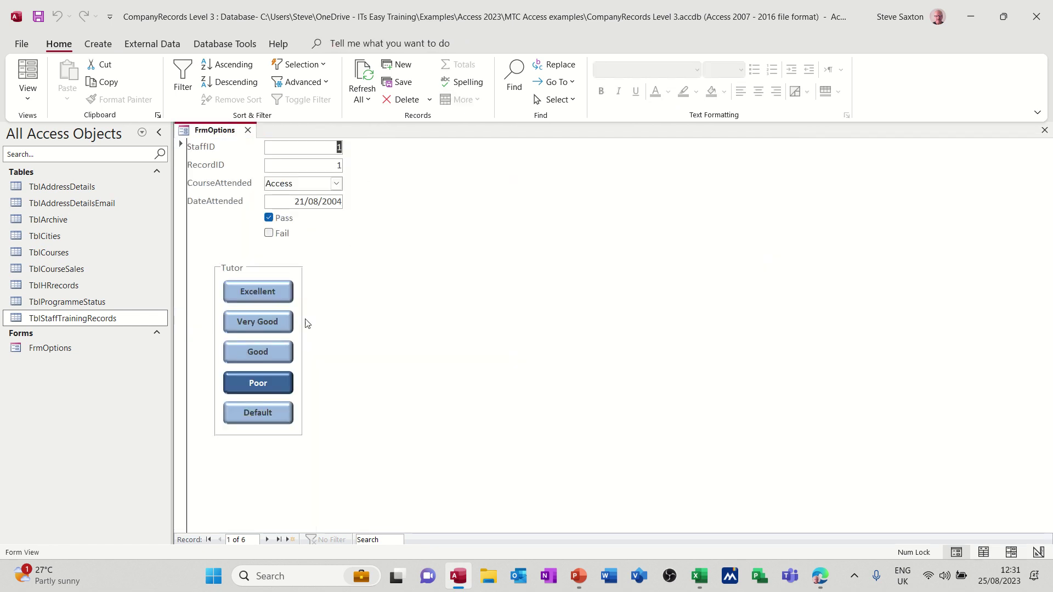
Step: Rate the tutor Excellent in the first two records of the form and advance to the third record
{"action": "left_click", "coordinate": [255, 300]}
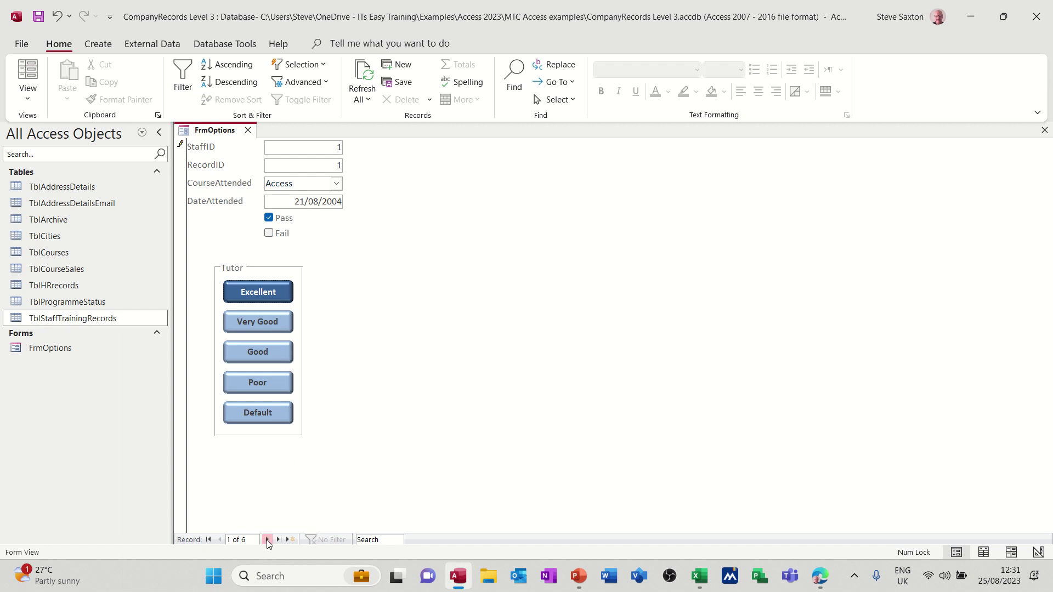
{"action": "left_click", "coordinate": [267, 540]}
{"action": "left_click", "coordinate": [259, 296]}
{"action": "left_click", "coordinate": [268, 540]}
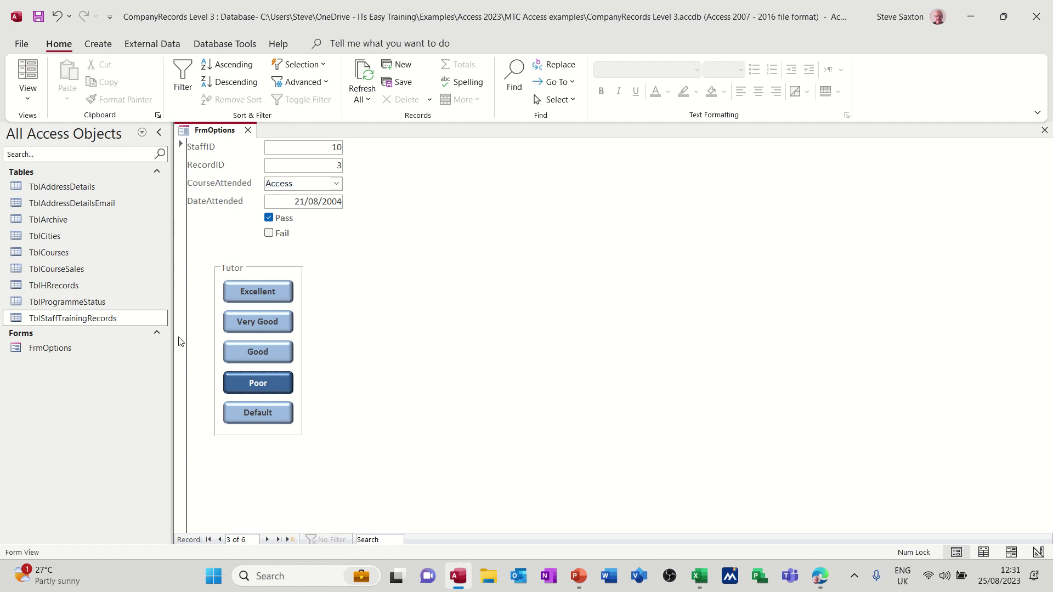
Step: Check the Tutor values stored in TblStaffTrainingRecords with the field list hidden, and return to the form
{"action": "double_click", "coordinate": [103, 318]}
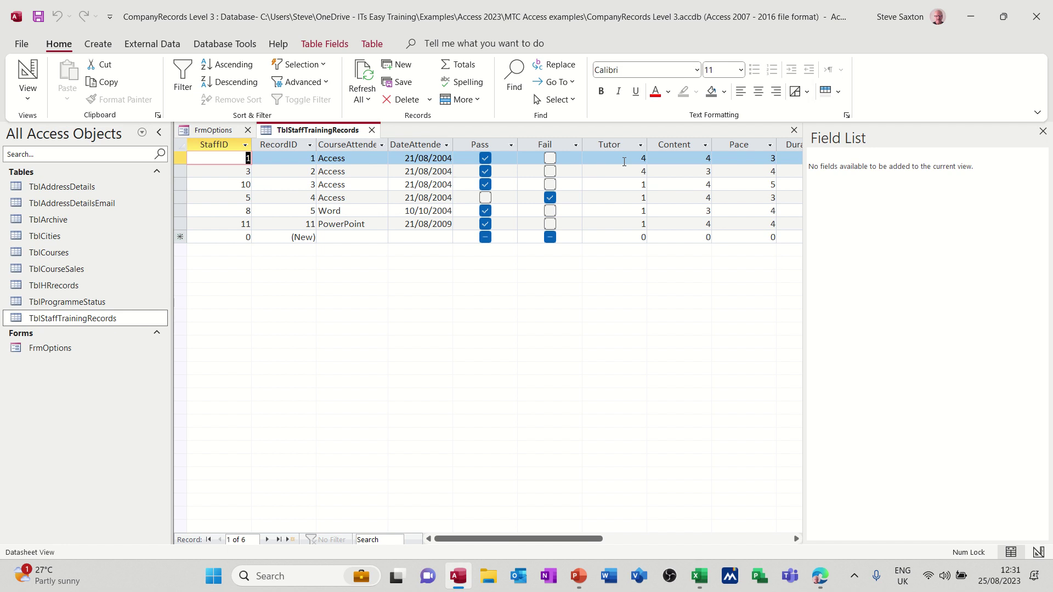
{"action": "left_click", "coordinate": [1043, 132]}
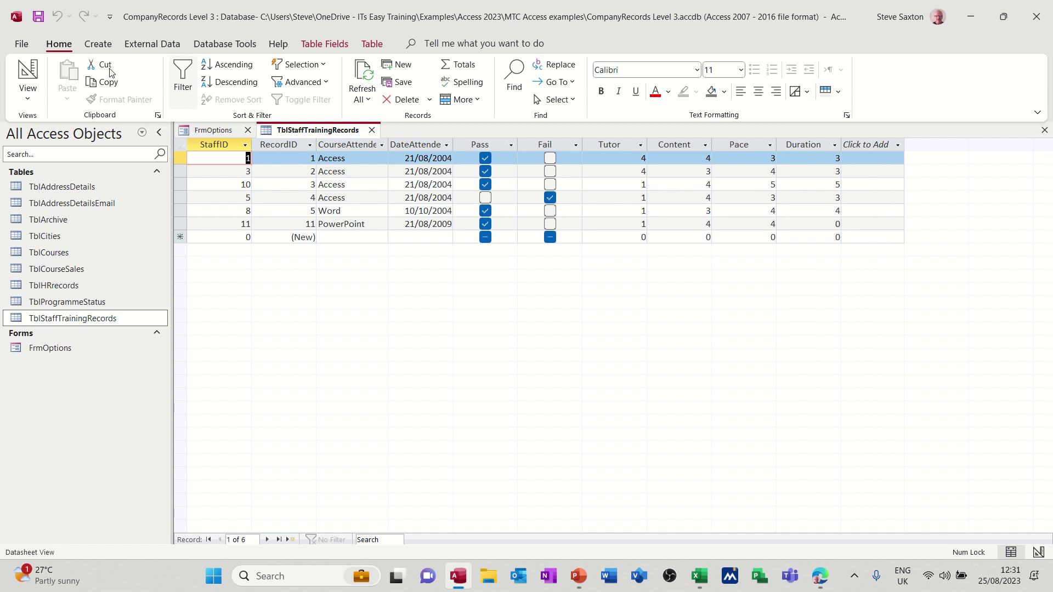
{"action": "left_click", "coordinate": [371, 130]}
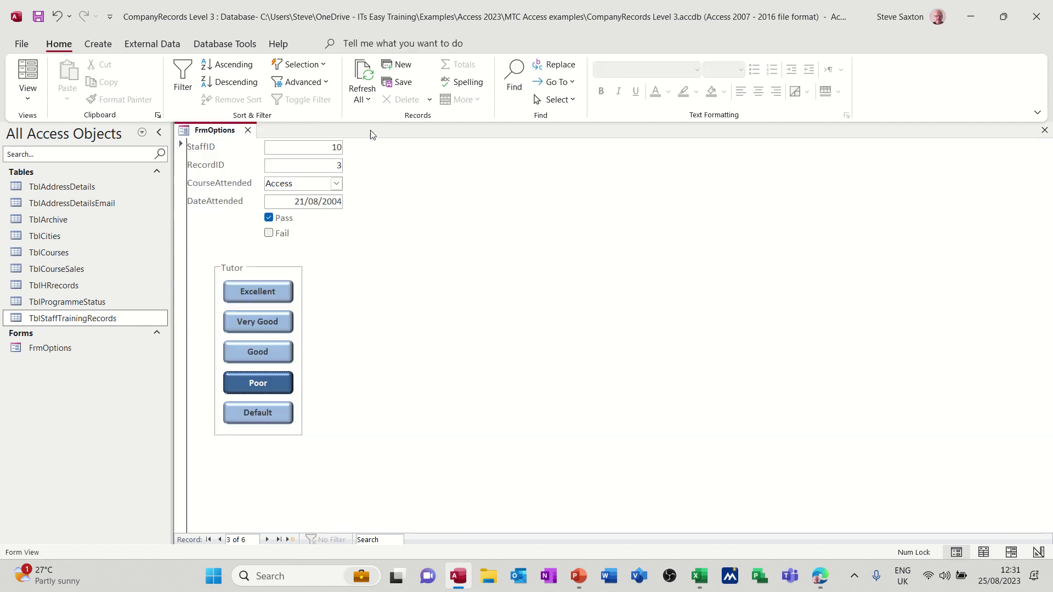
Step: Return FrmOptions to Design view and widen the form to about 16.4 cm
{"action": "left_click", "coordinate": [25, 102]}
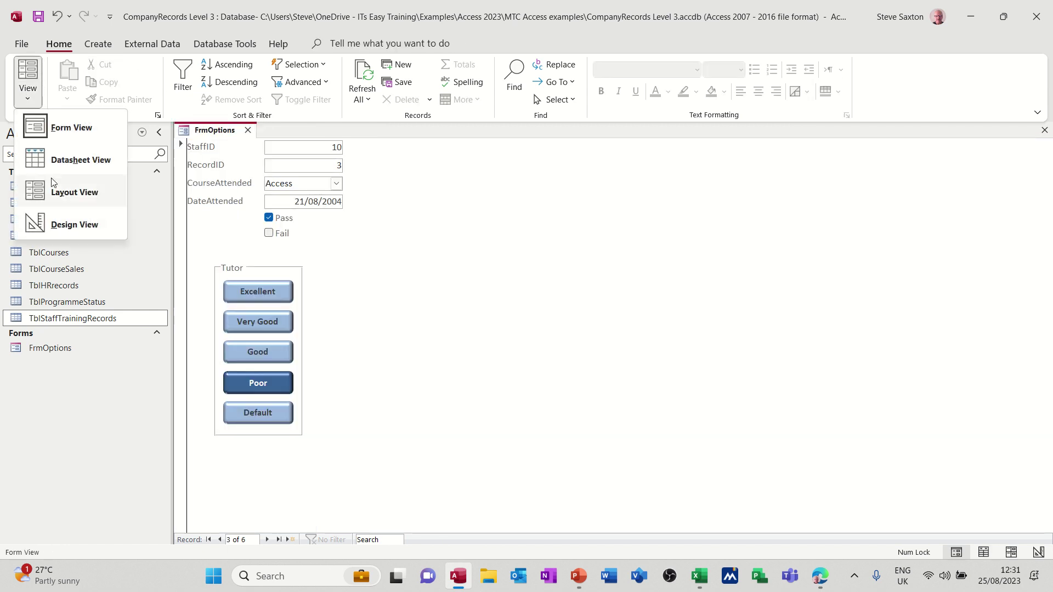
{"action": "left_click", "coordinate": [68, 219]}
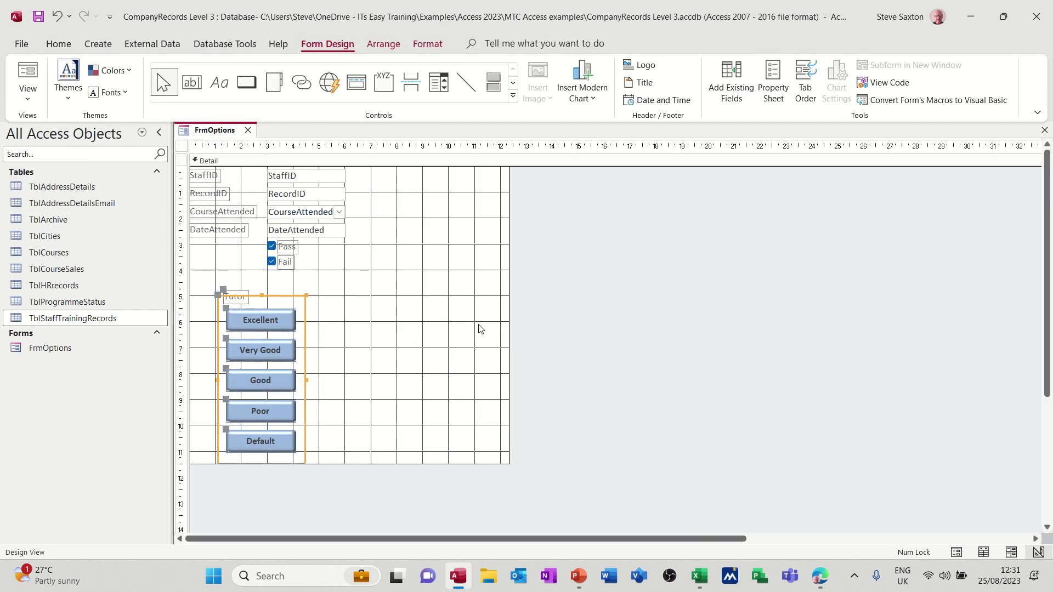
{"action": "left_click_drag", "start_coordinate": [510, 314], "coordinate": [615, 314]}
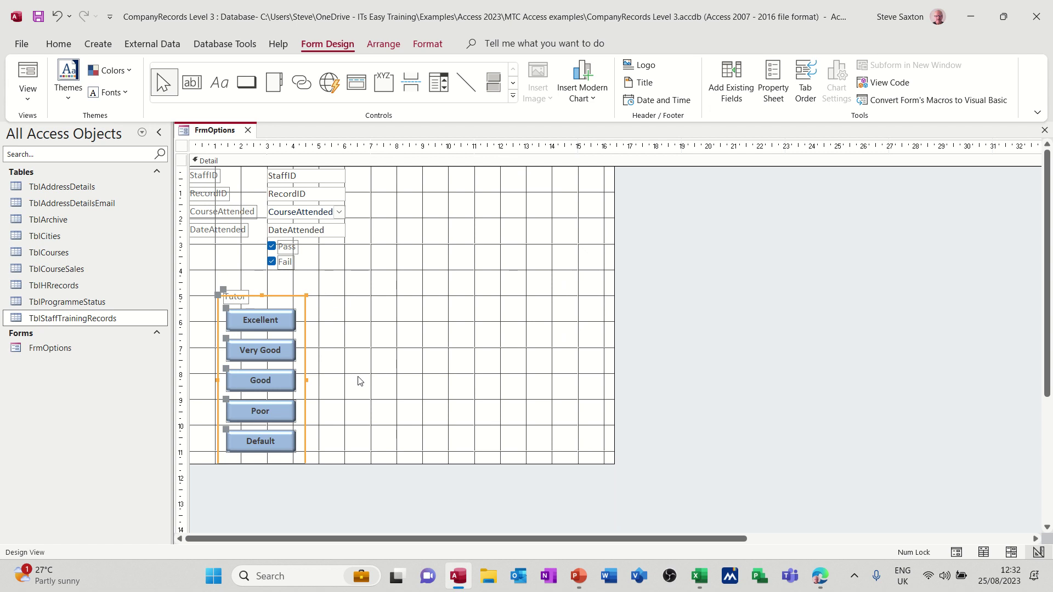
Step: Duplicate the Tutor option group three times, placing the copies evenly in a row beside the original
{"action": "left_click", "coordinate": [439, 295]}
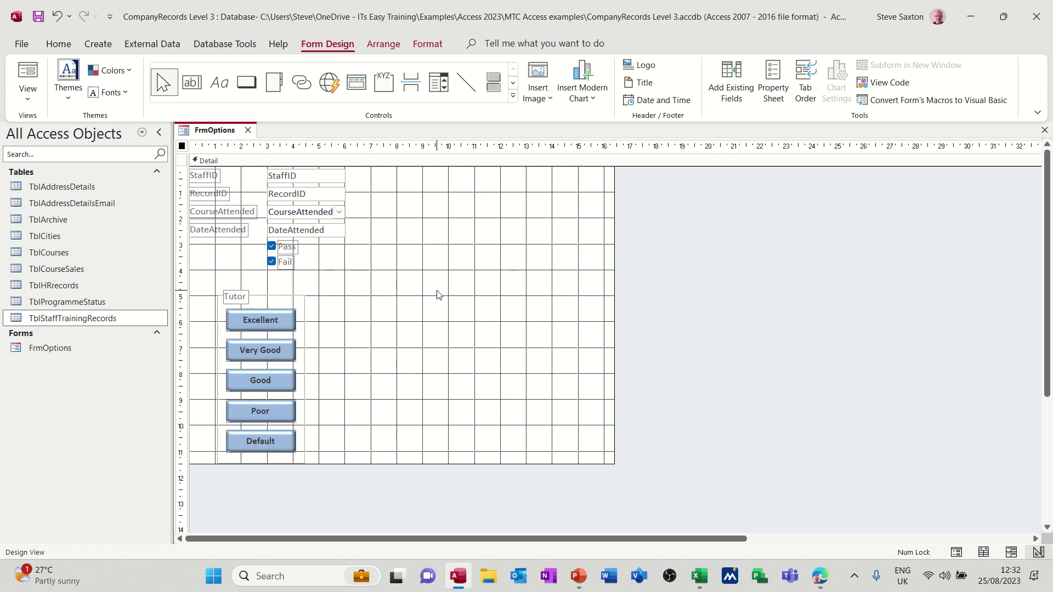
{"action": "left_click", "coordinate": [225, 300]}
{"action": "left_click", "coordinate": [274, 303]}
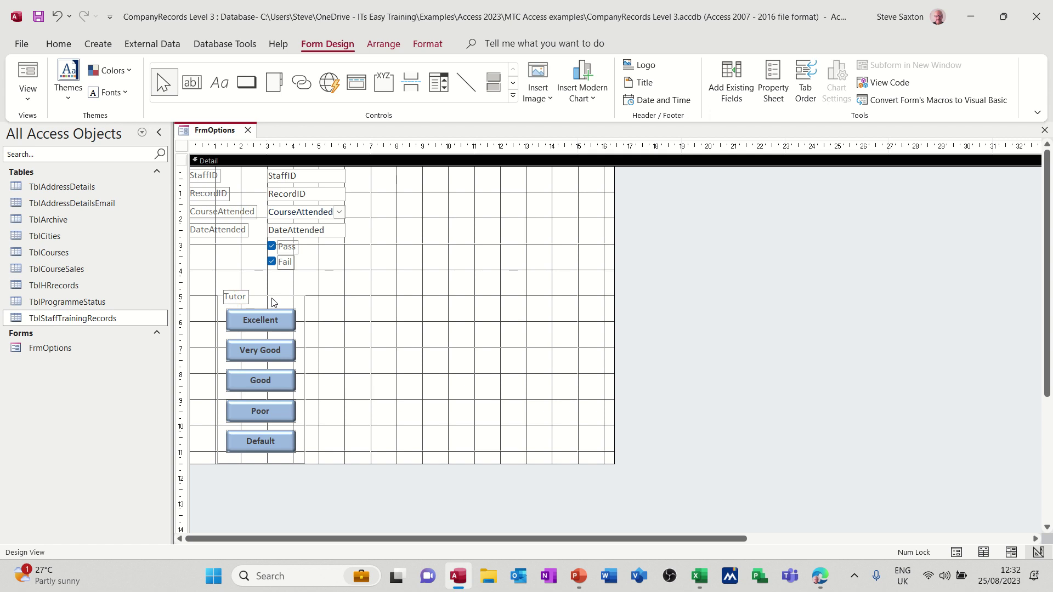
{"action": "left_click", "coordinate": [274, 303]}
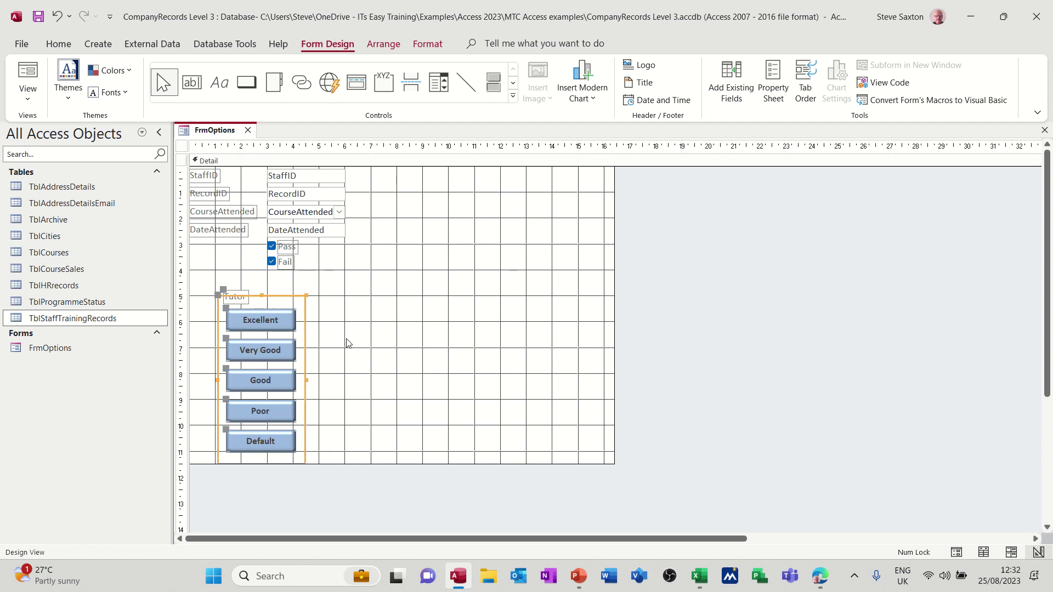
{"action": "key", "text": "ctrl+v"}
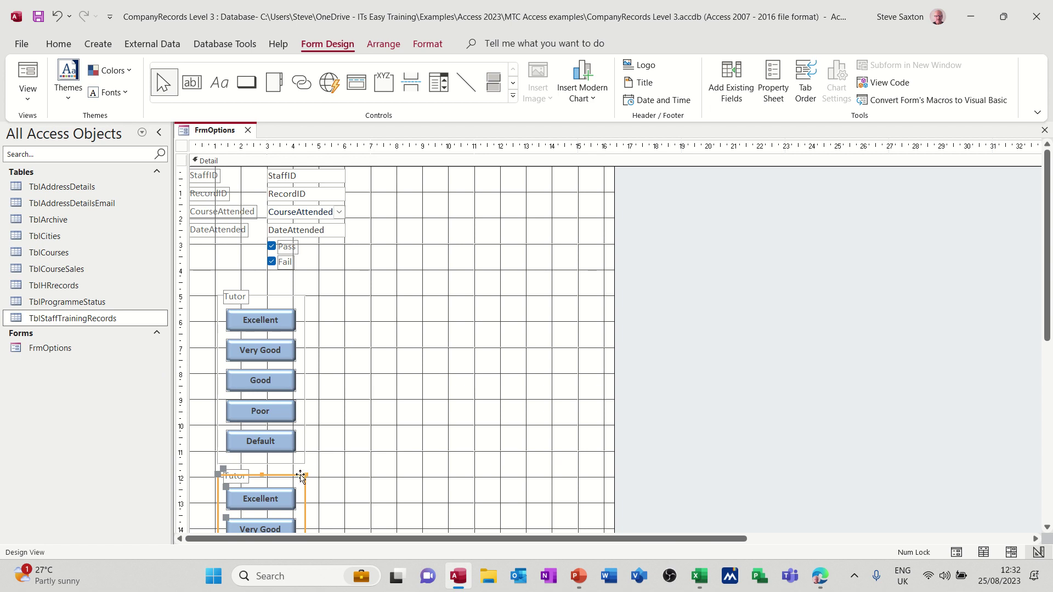
{"action": "left_click_drag", "start_coordinate": [300, 476], "coordinate": [402, 297]}
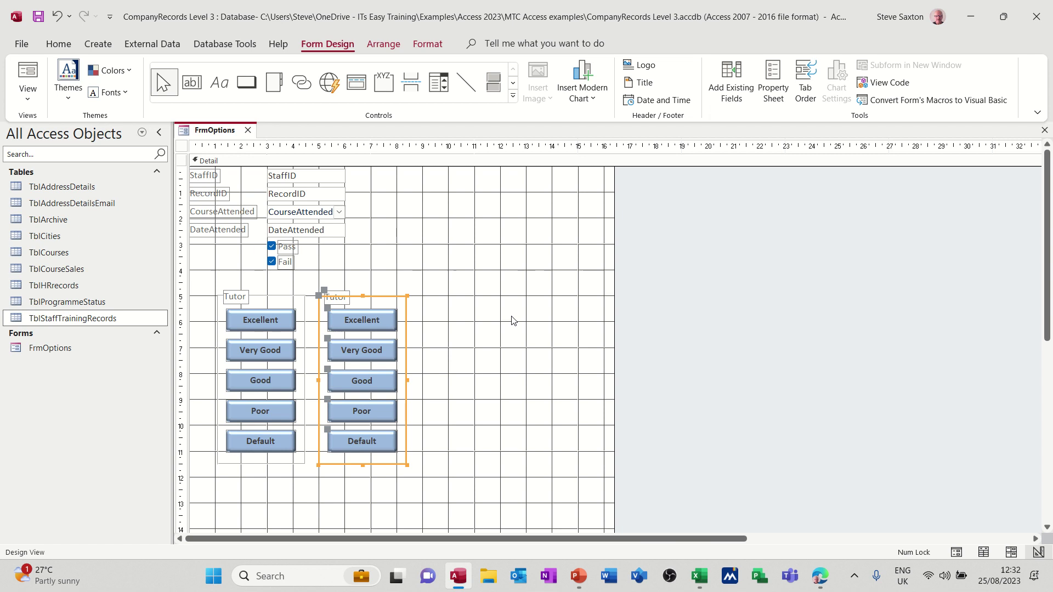
{"action": "key", "text": "ctrl+d"}
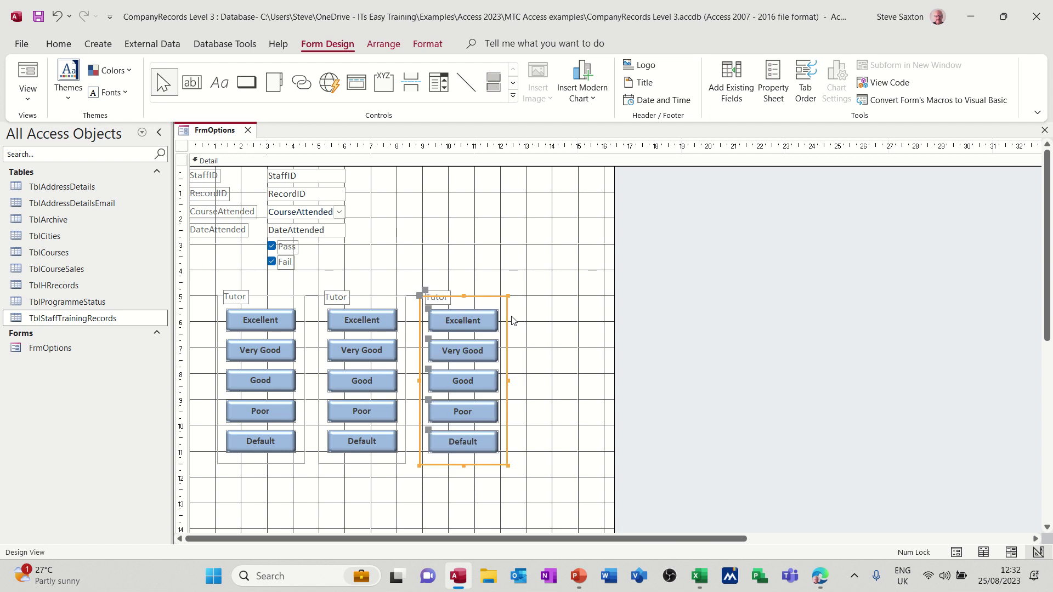
{"action": "key", "text": "ctrl+d"}
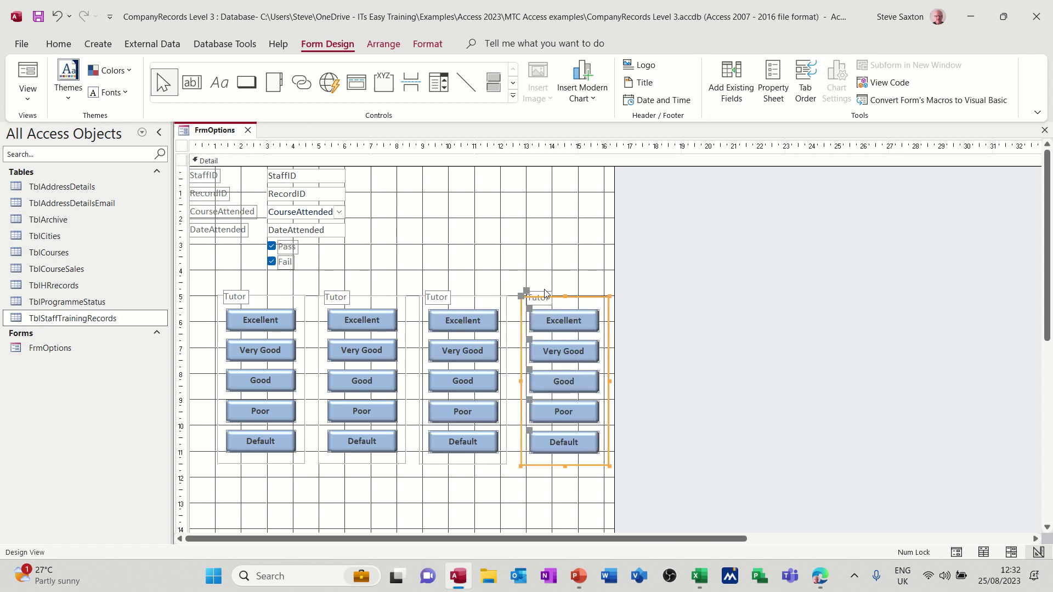
Step: Show the properties of the second option group and set its Control Source to Content
{"action": "left_click", "coordinate": [772, 83]}
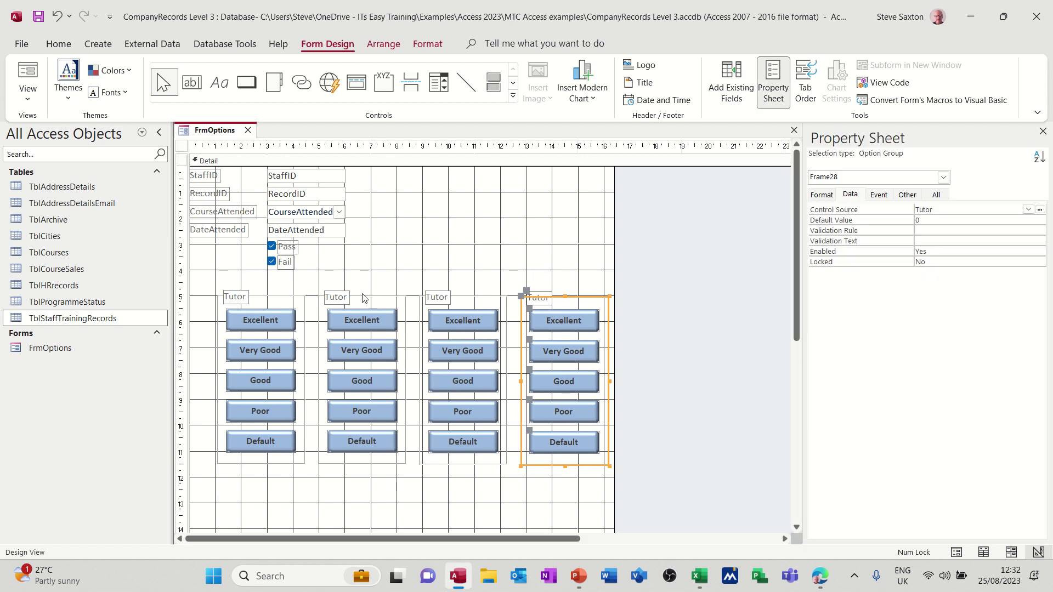
{"action": "left_click", "coordinate": [313, 306]}
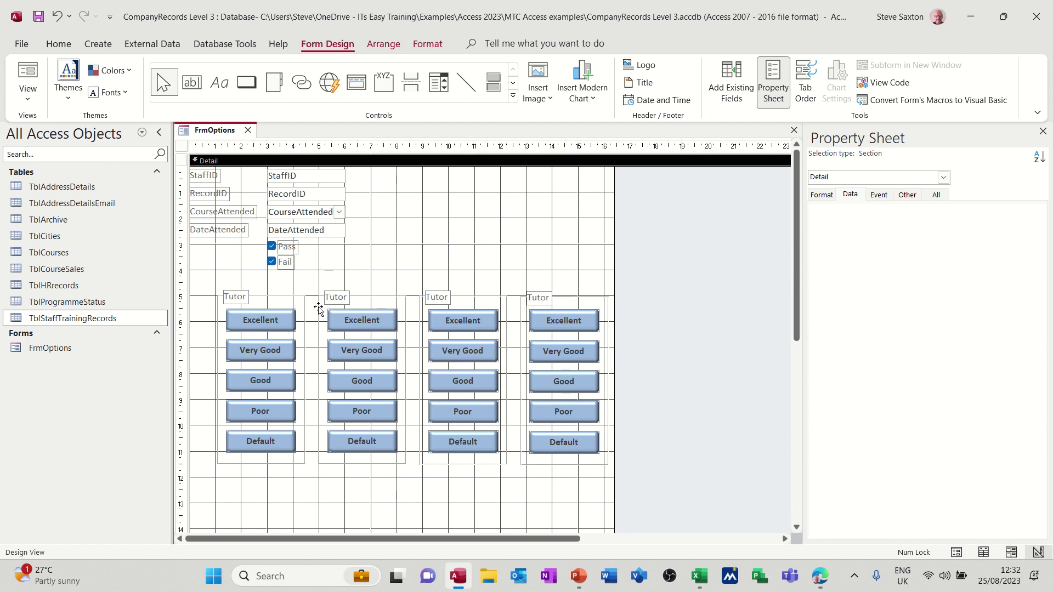
{"action": "left_click", "coordinate": [318, 309]}
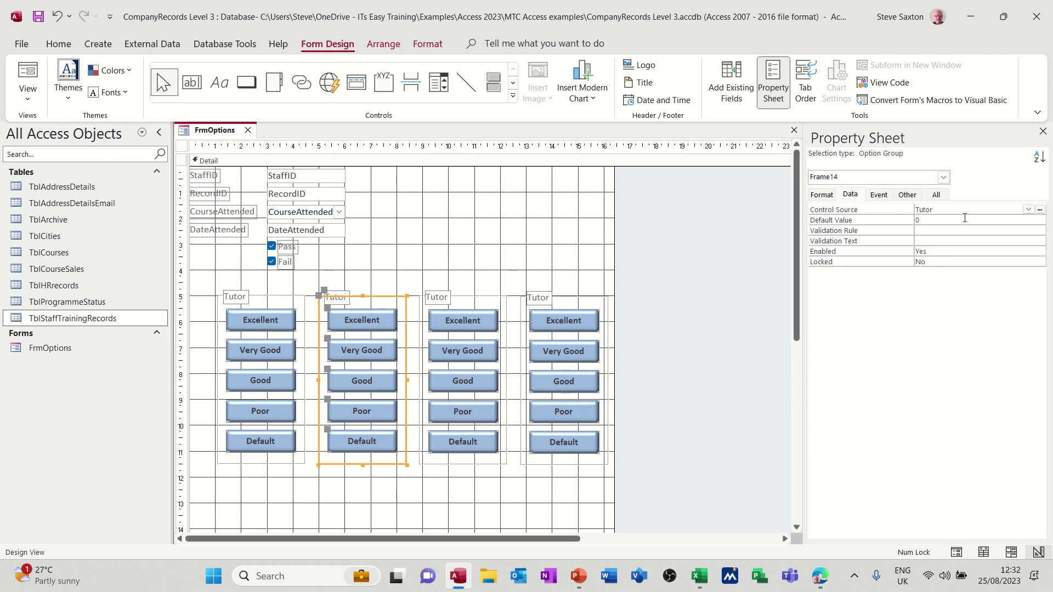
{"action": "left_click", "coordinate": [1029, 210]}
{"action": "left_click", "coordinate": [954, 293]}
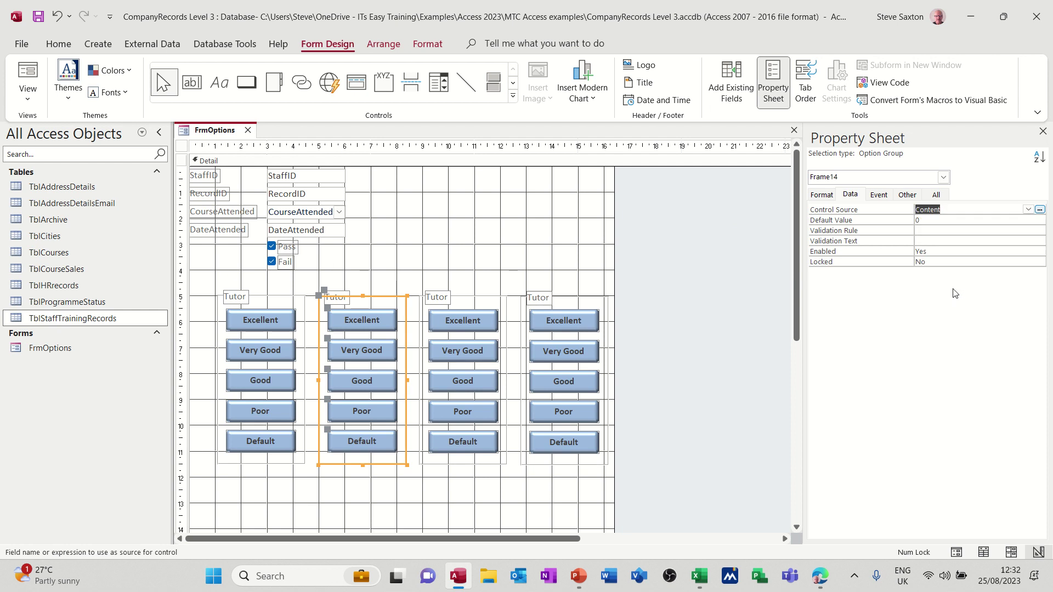
Step: Relabel the second option group as Content
{"action": "left_click", "coordinate": [344, 300]}
{"action": "left_click", "coordinate": [346, 300]}
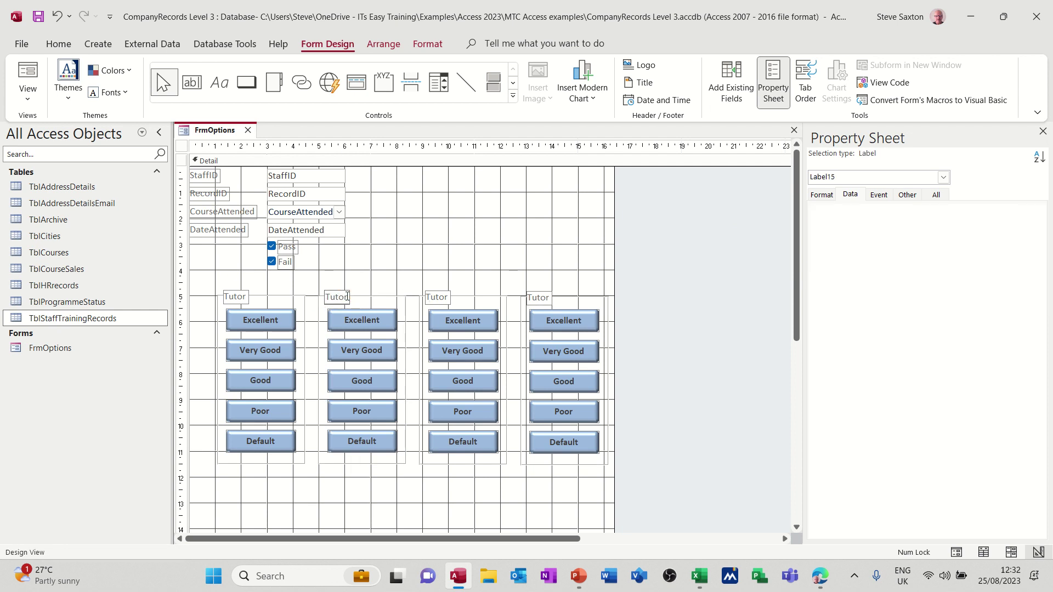
{"action": "left_click_drag", "start_coordinate": [347, 297], "coordinate": [324, 296]}
{"action": "key", "text": "Delete"}
{"action": "type", "text": "Content"}
Step: Set the Control Source of the third option group to Pace
{"action": "left_click", "coordinate": [422, 309]}
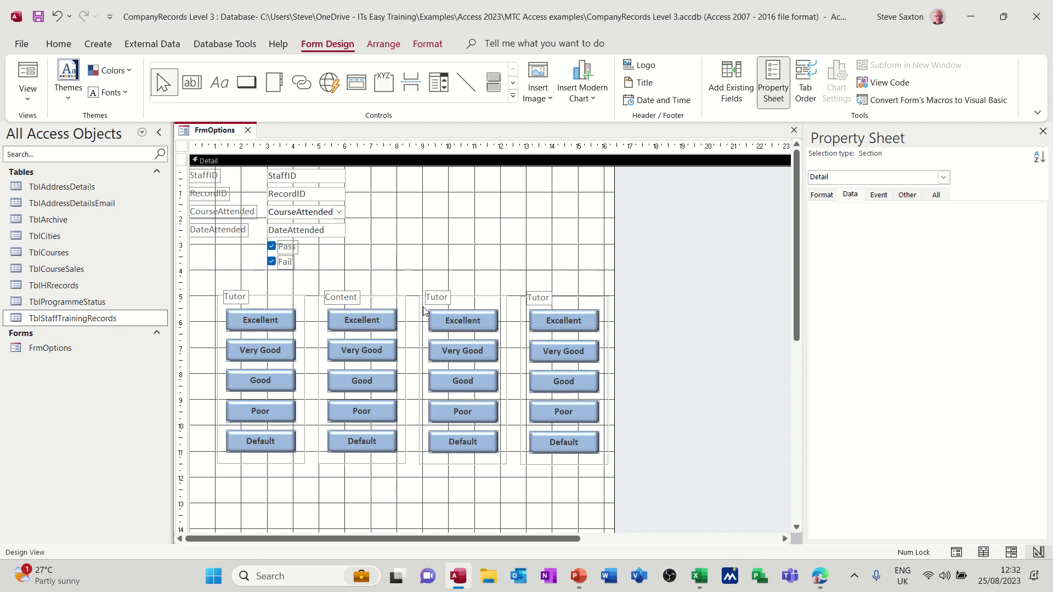
{"action": "left_click", "coordinate": [475, 297]}
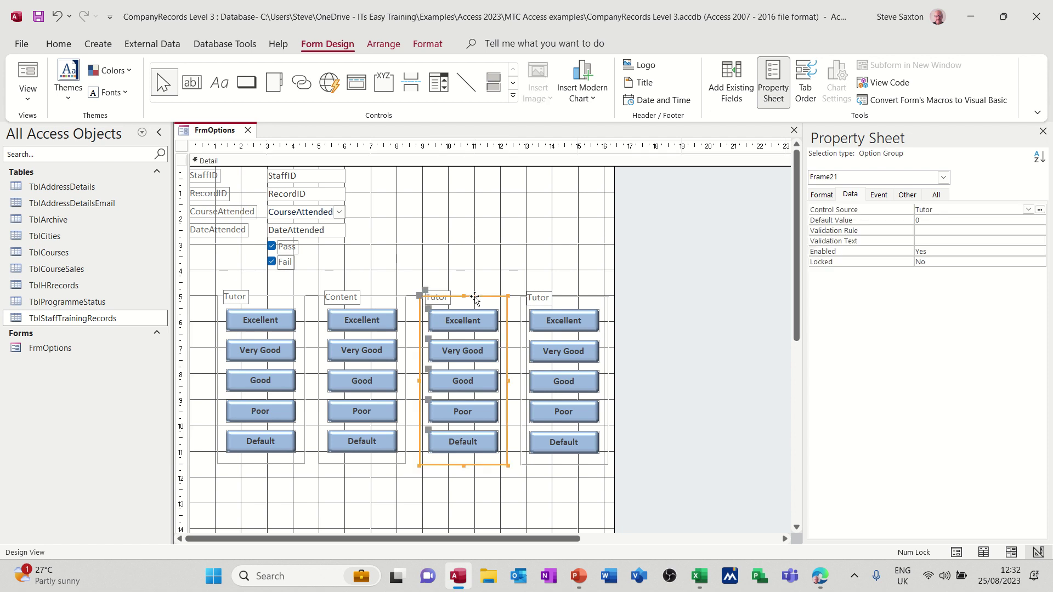
{"action": "left_click", "coordinate": [921, 214]}
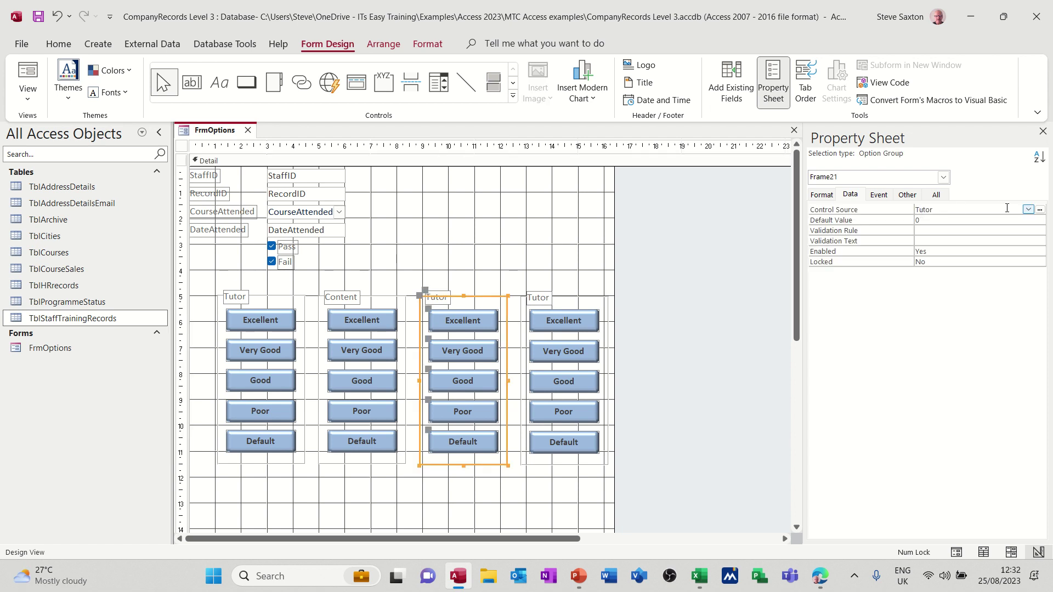
{"action": "left_click", "coordinate": [1027, 211]}
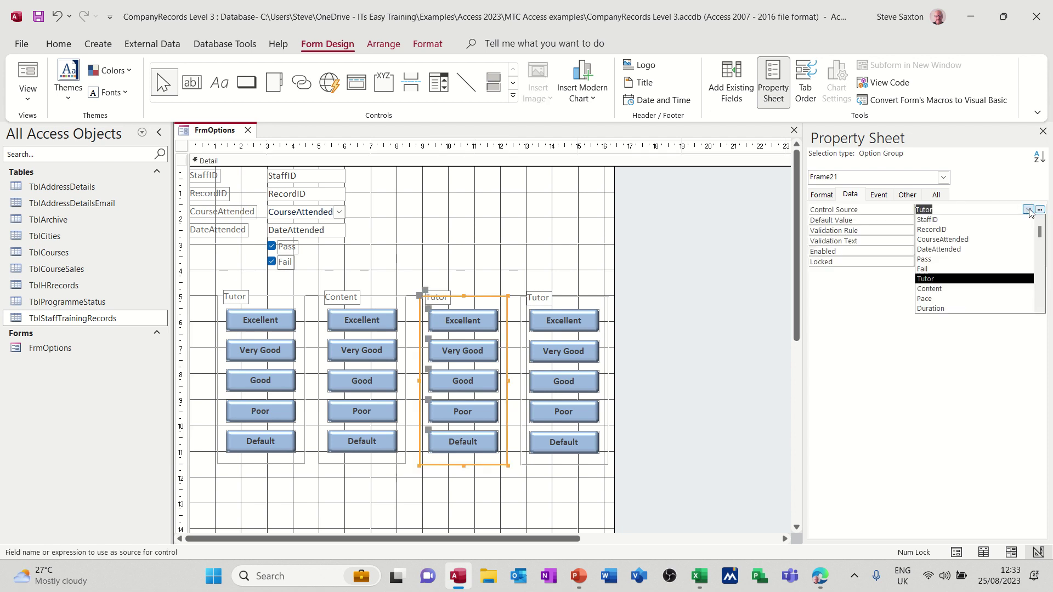
{"action": "left_click", "coordinate": [955, 301]}
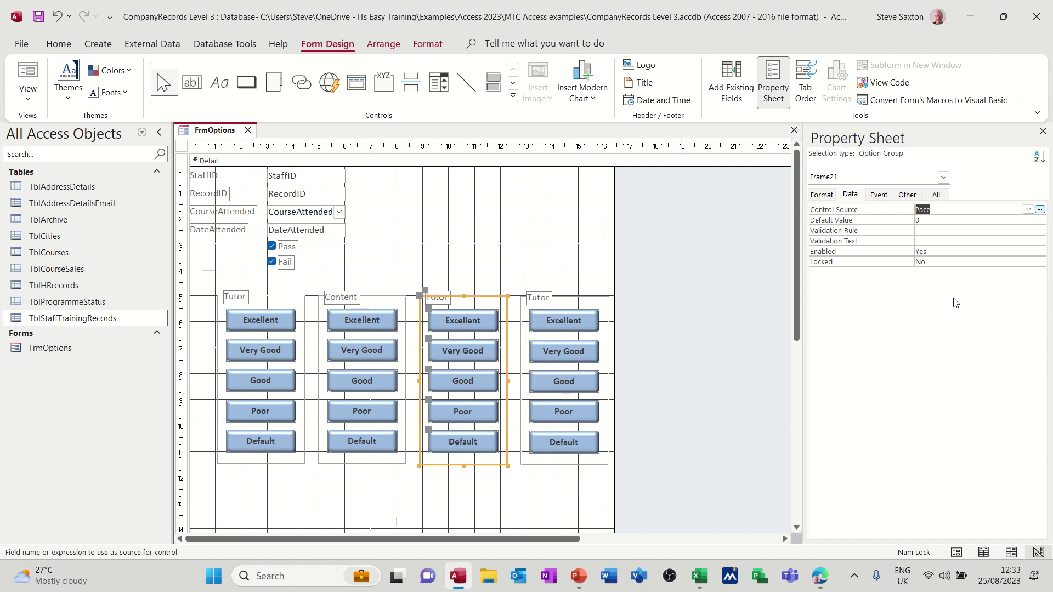
Step: Relabel the third option group as Pace
{"action": "left_click", "coordinate": [447, 297]}
{"action": "left_click", "coordinate": [447, 297]}
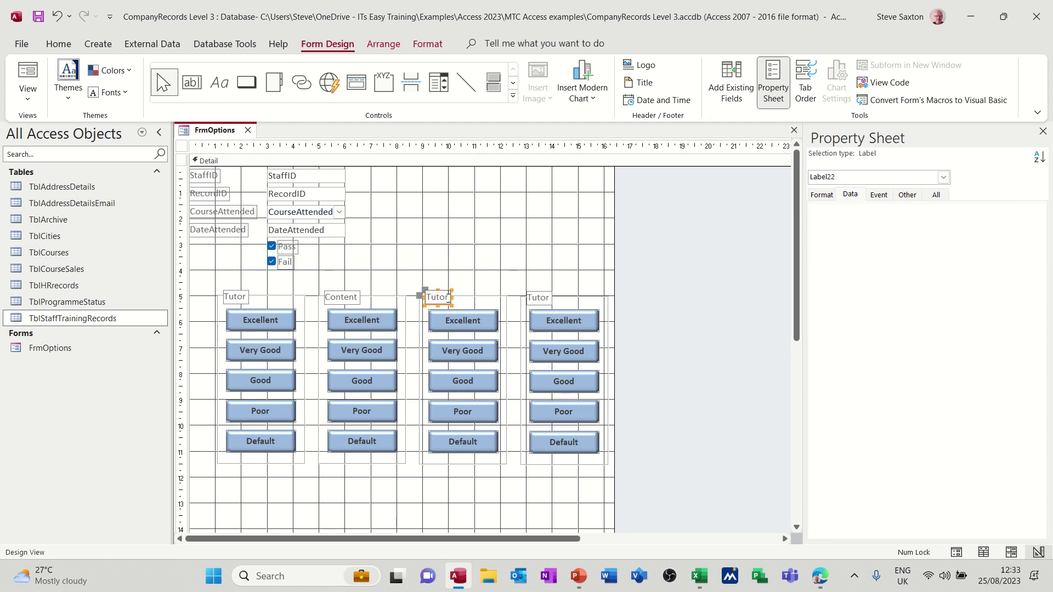
{"action": "left_click_drag", "start_coordinate": [447, 298], "coordinate": [424, 304]}
{"action": "type", "text": "Pace"}
Step: Set the Control Source of the fourth option group to Duration
{"action": "left_click", "coordinate": [516, 313]}
{"action": "left_click", "coordinate": [521, 307]}
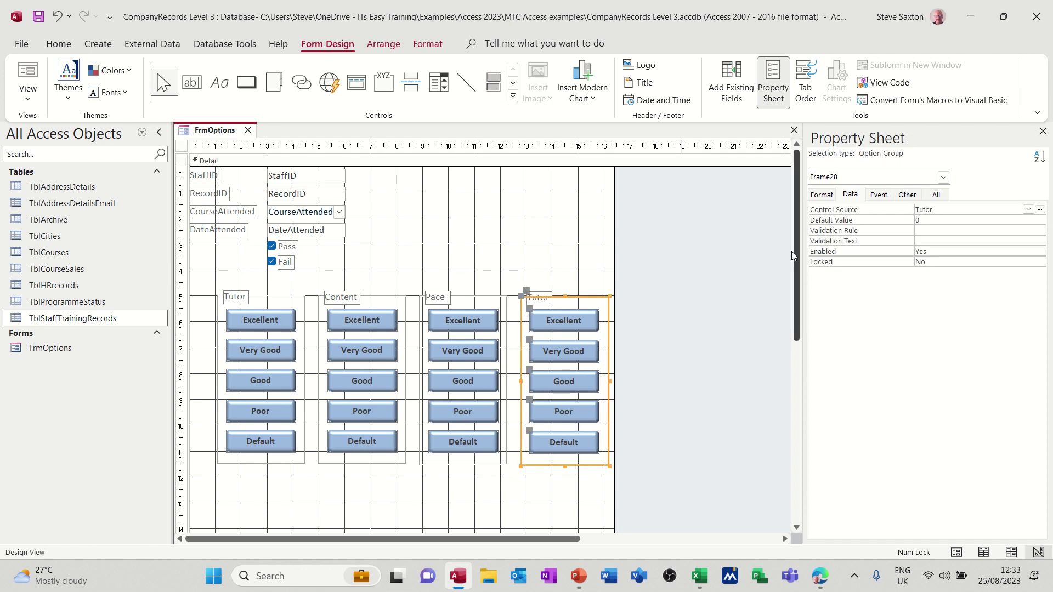
{"action": "left_click", "coordinate": [1027, 210]}
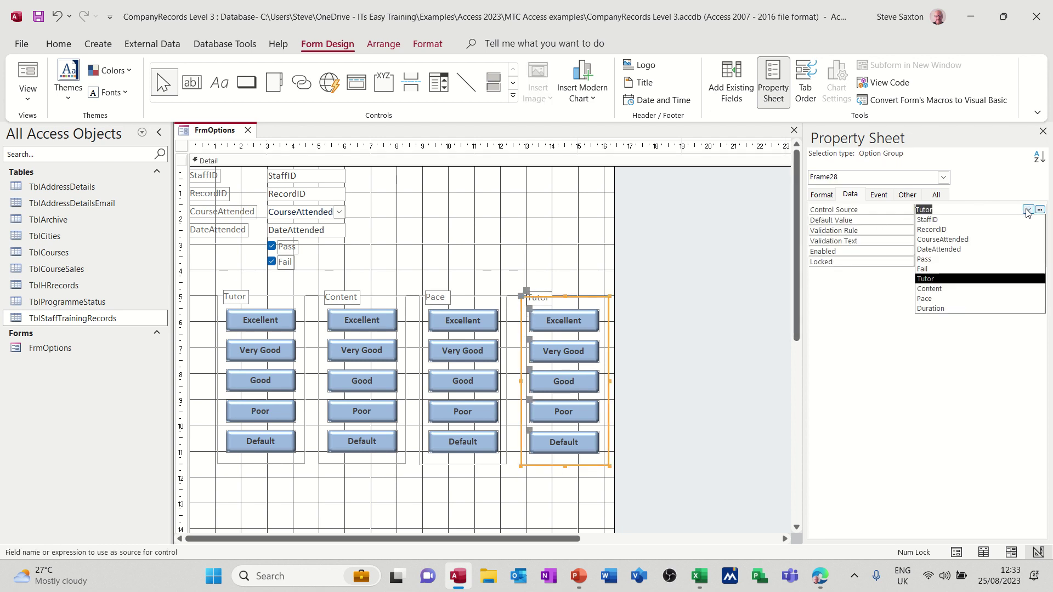
{"action": "left_click", "coordinate": [946, 309]}
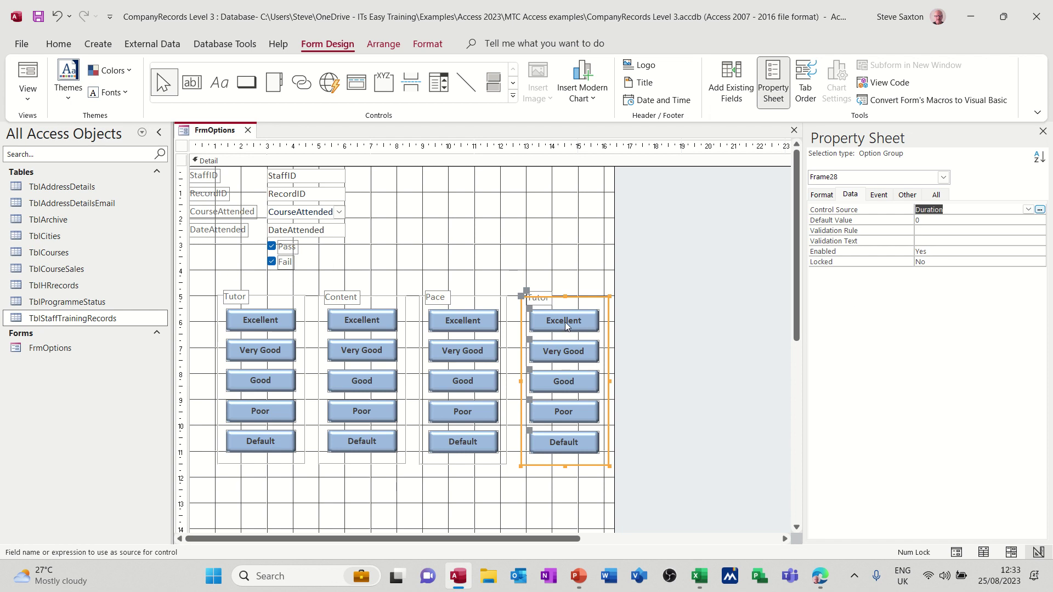
Step: Relabel the fourth option group as Duration
{"action": "left_click", "coordinate": [537, 297]}
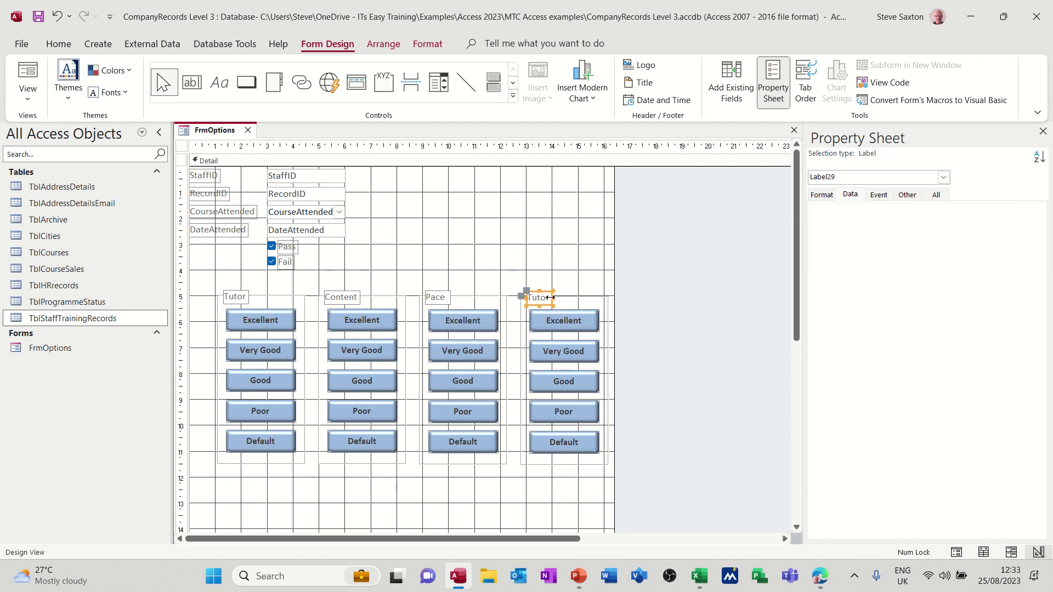
{"action": "double_click", "coordinate": [549, 298]}
{"action": "type", "text": "Duration"}
{"action": "left_click", "coordinate": [503, 263]}
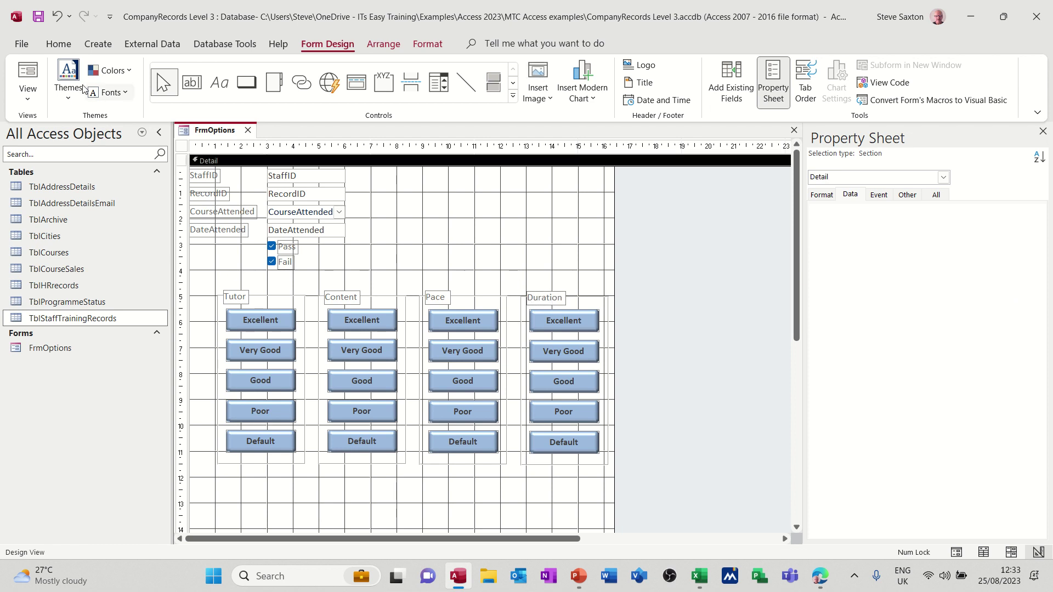
Step: Save the form and, in Form View, set the first record's Pace and Duration ratings to Excellent
{"action": "left_click", "coordinate": [42, 23]}
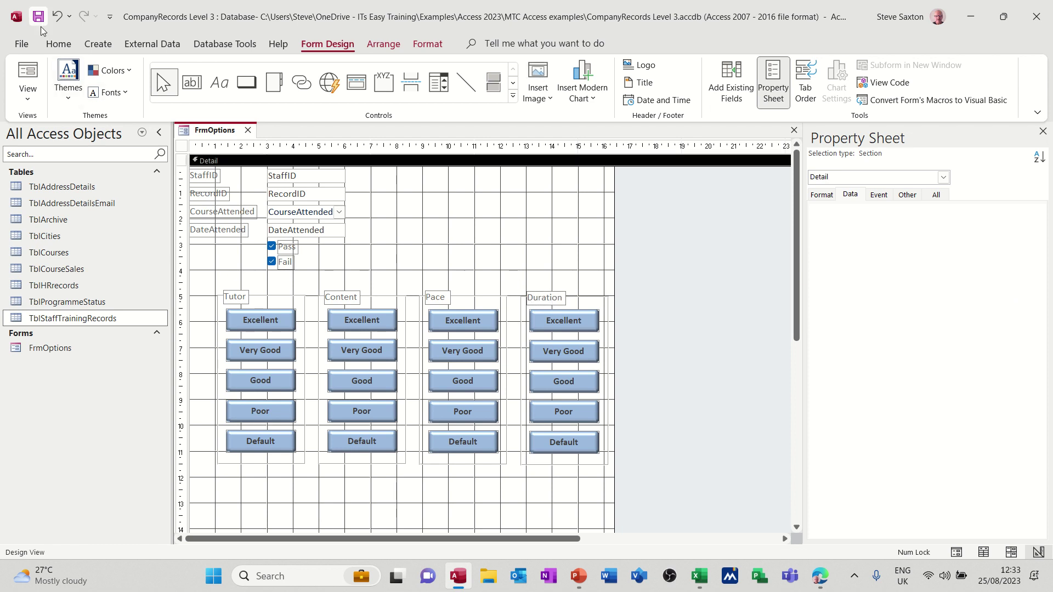
{"action": "left_click", "coordinate": [28, 71]}
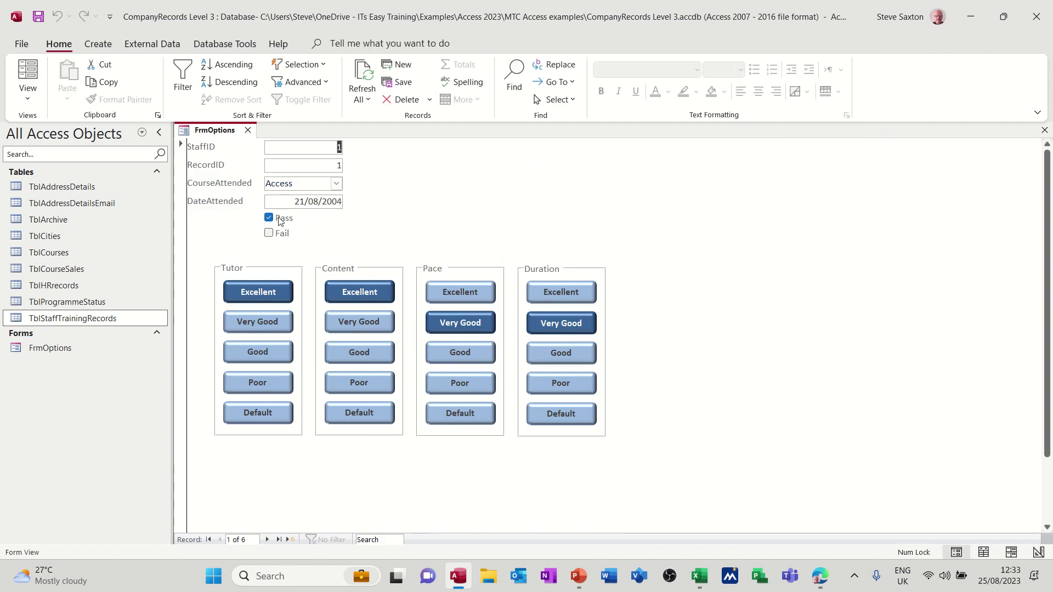
{"action": "left_click", "coordinate": [452, 296]}
{"action": "left_click", "coordinate": [583, 294]}
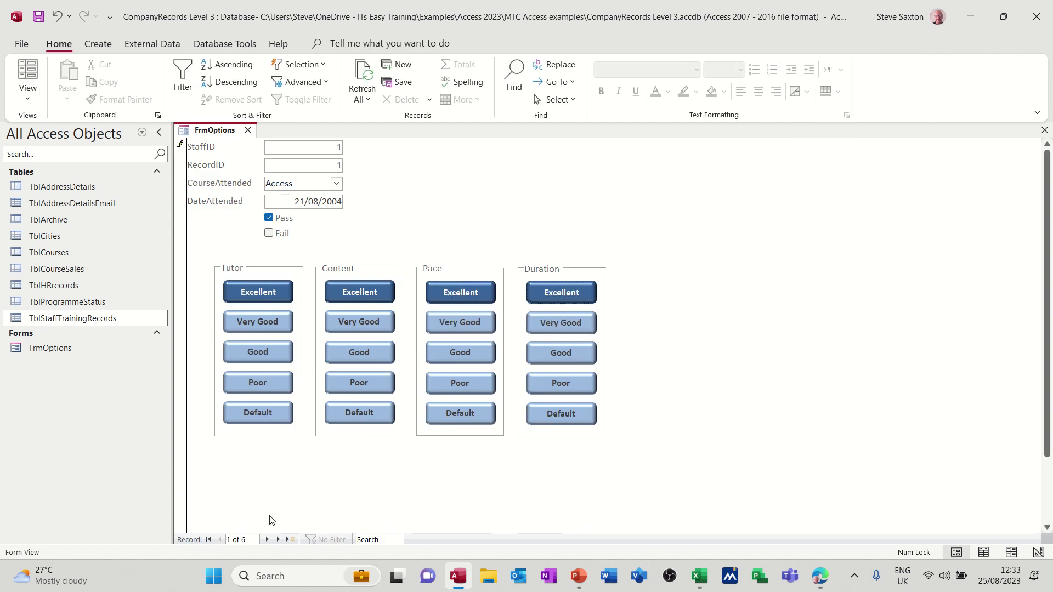
Step: Go to the third record and set its Tutor, Pace and Duration ratings to Excellent
{"action": "left_click", "coordinate": [268, 541]}
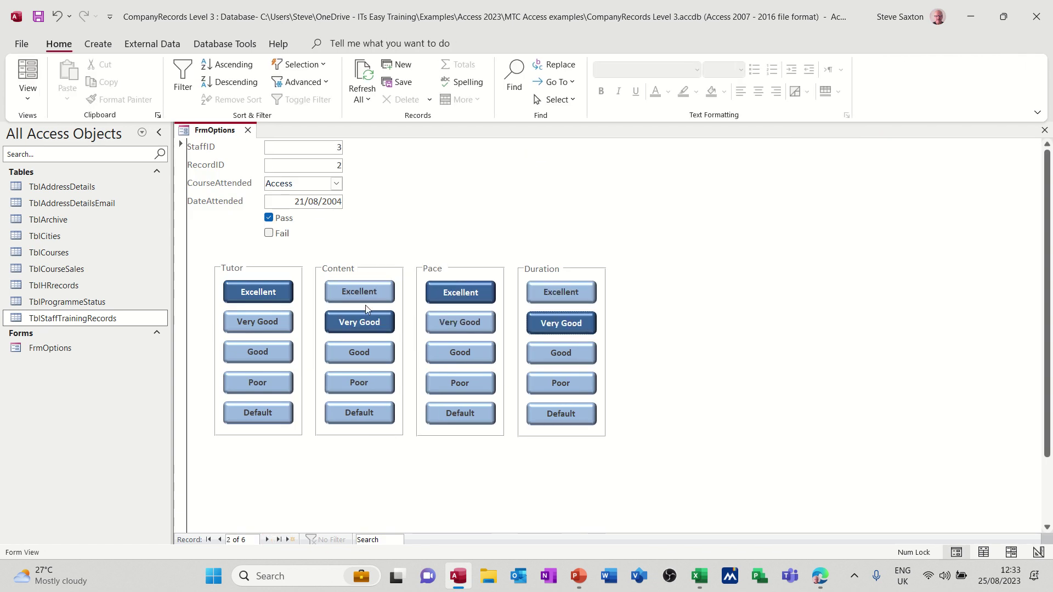
{"action": "left_click", "coordinate": [268, 541]}
{"action": "left_click", "coordinate": [256, 295]}
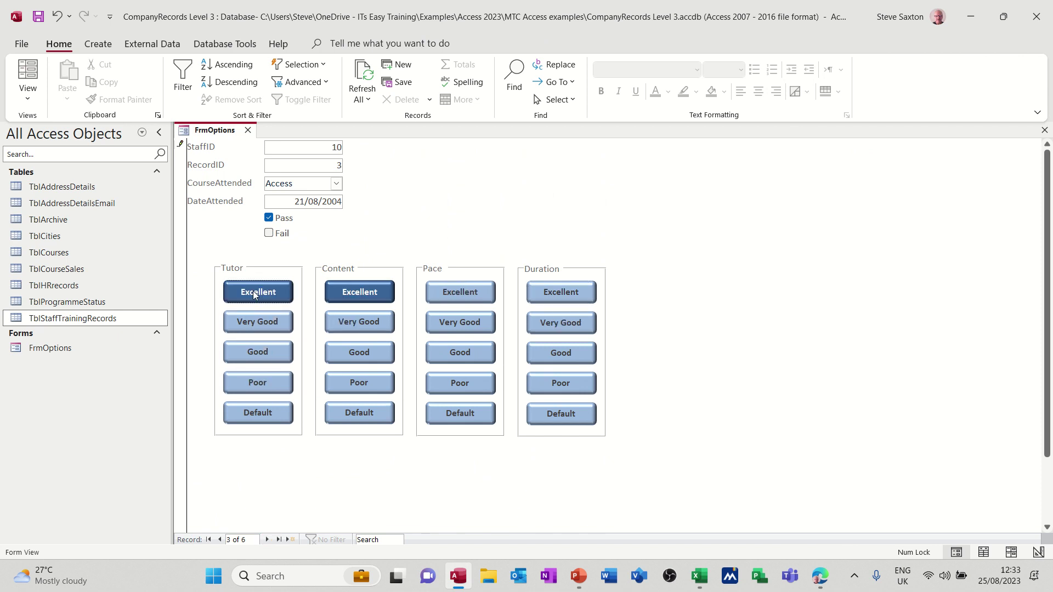
{"action": "left_click", "coordinate": [461, 292]}
{"action": "left_click", "coordinate": [561, 292]}
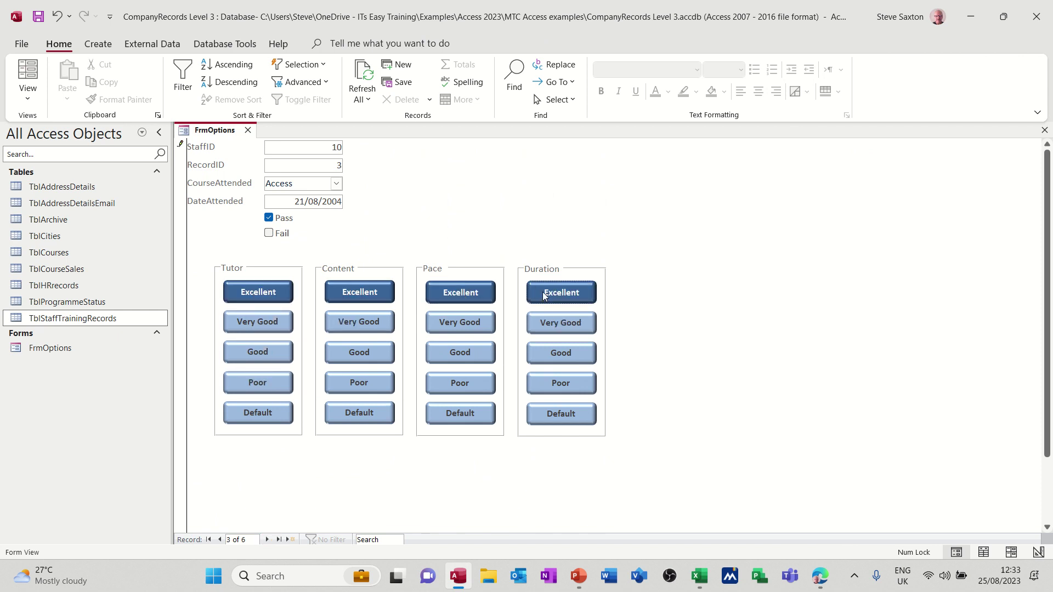
Step: Go to the fourth record and set its Tutor, Pace and Duration ratings to Excellent
{"action": "left_click", "coordinate": [267, 540]}
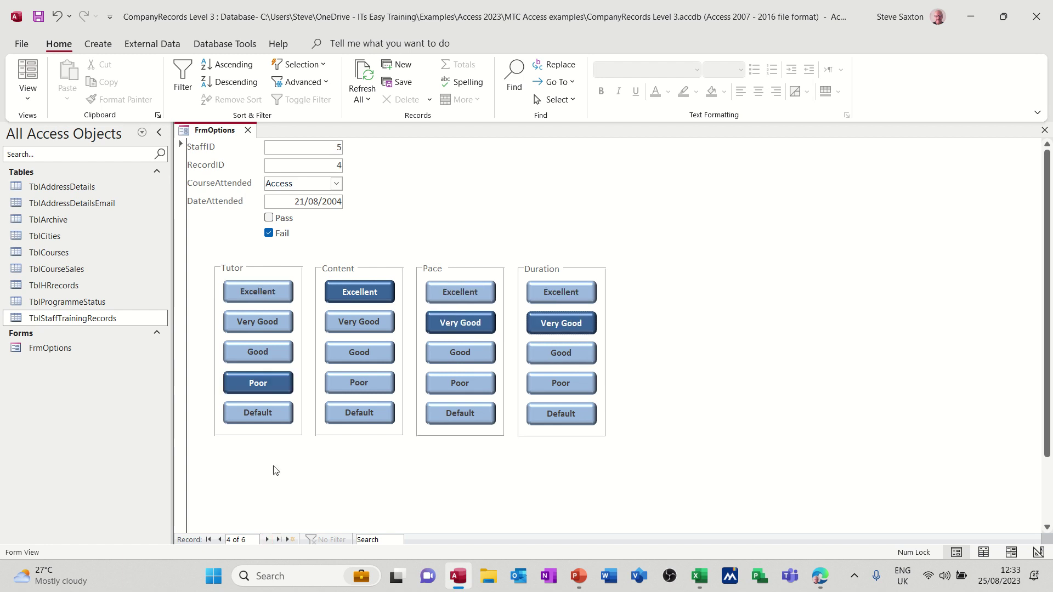
{"action": "left_click", "coordinate": [258, 291]}
{"action": "left_click", "coordinate": [461, 292]}
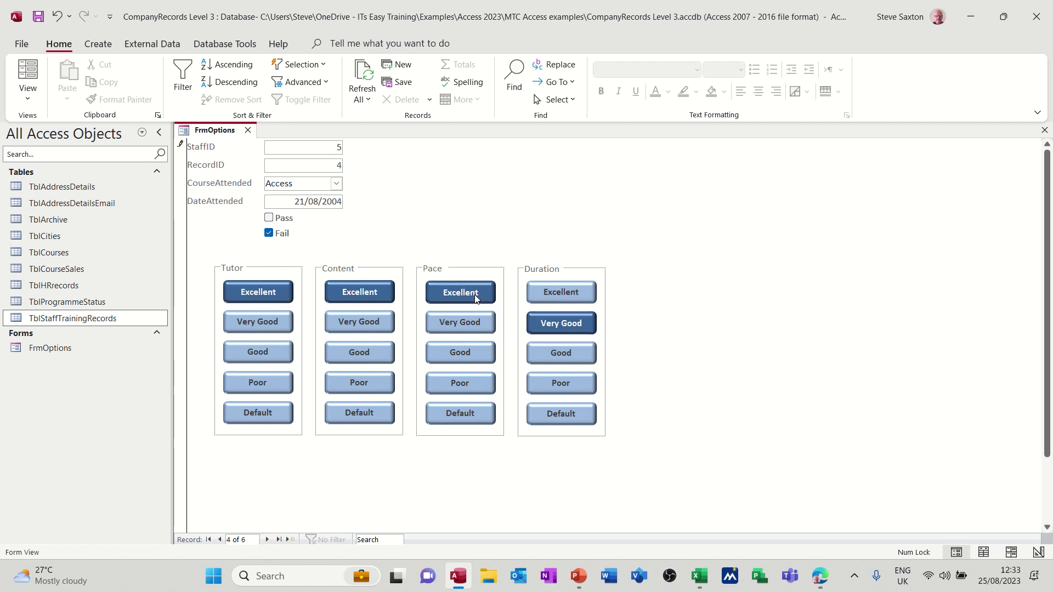
{"action": "left_click", "coordinate": [561, 292]}
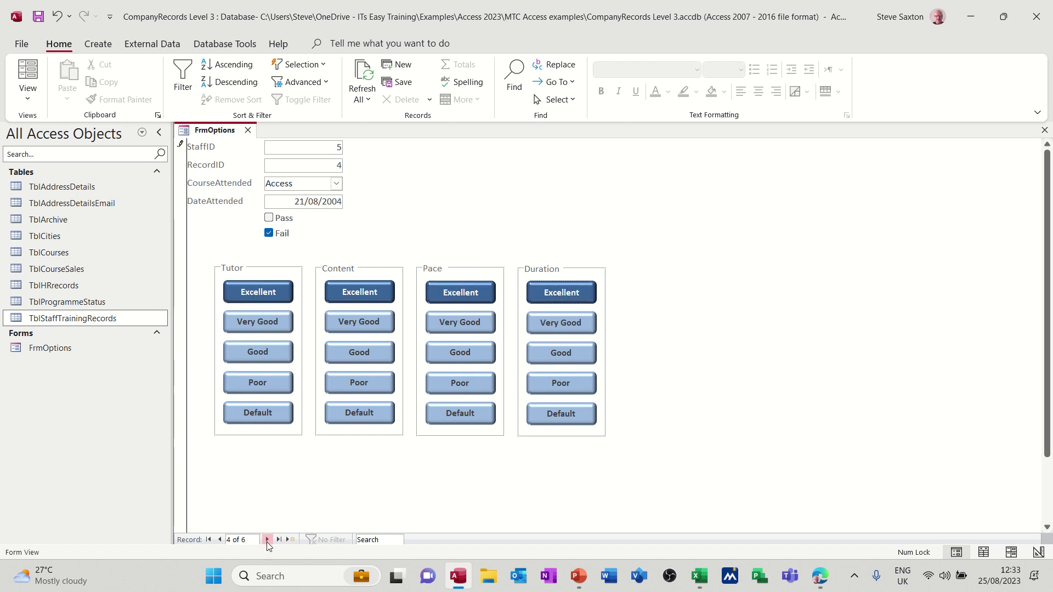
Step: Move on to the fifth record and open the TblStaffTrainingRecords table to check the stored ratings
{"action": "left_click", "coordinate": [267, 540]}
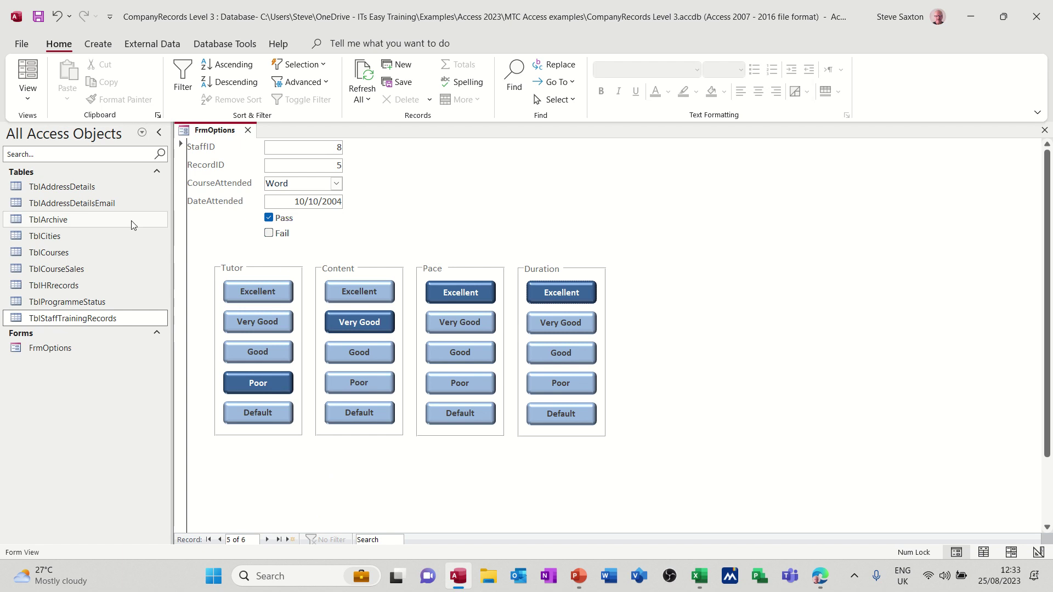
{"action": "double_click", "coordinate": [82, 321]}
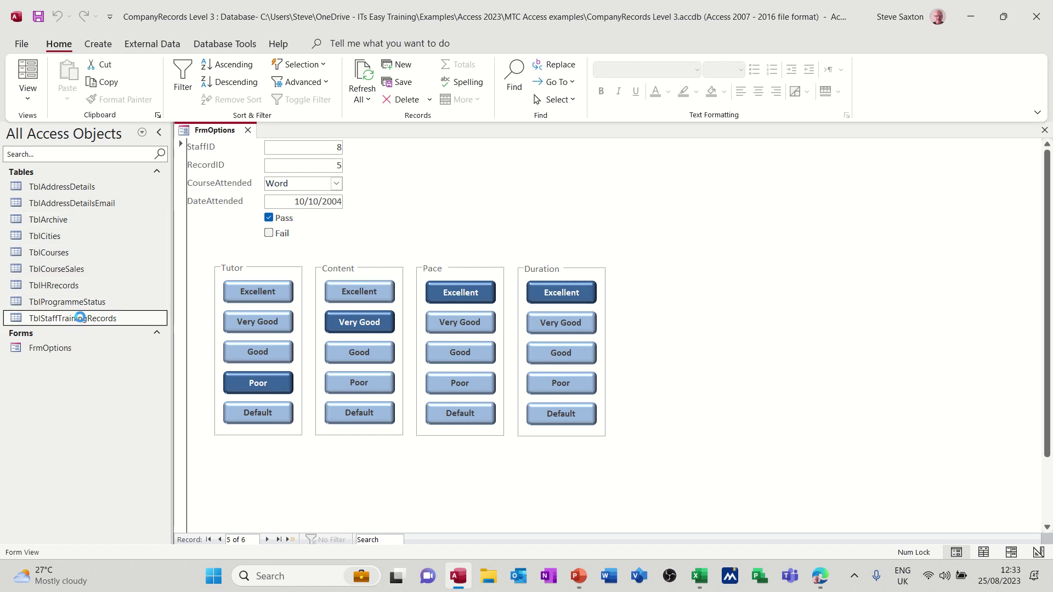